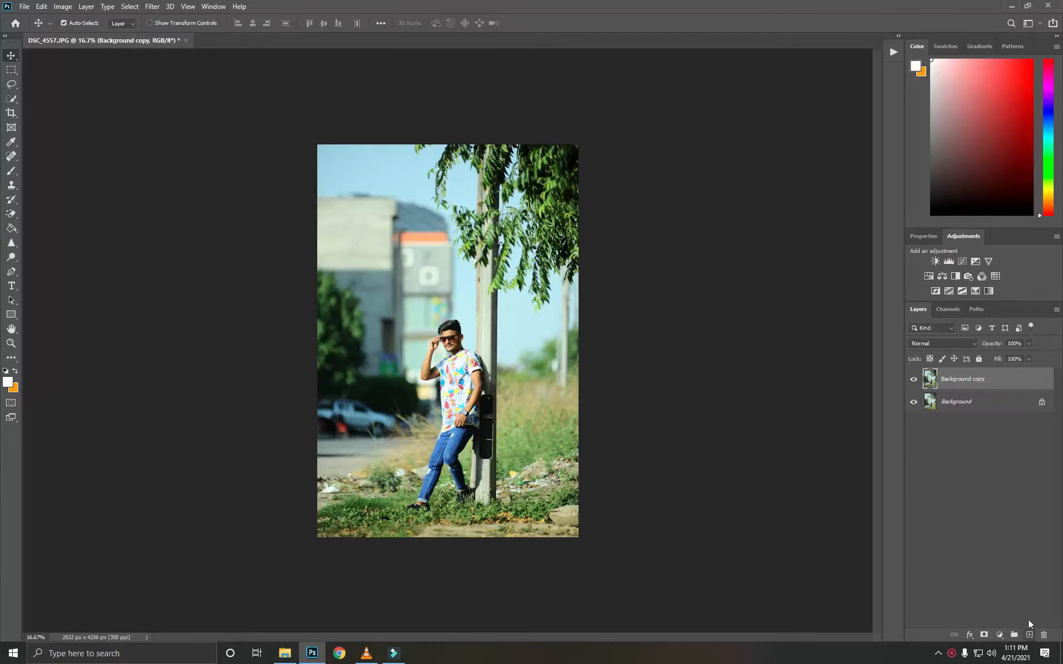
Step: Open Background copy in the Camera Raw filter; set Temperature +8, Tint +3, Contrast -38, Highlights -46, Shadows +39 and Whites -42
key(ctrl+shift+a)
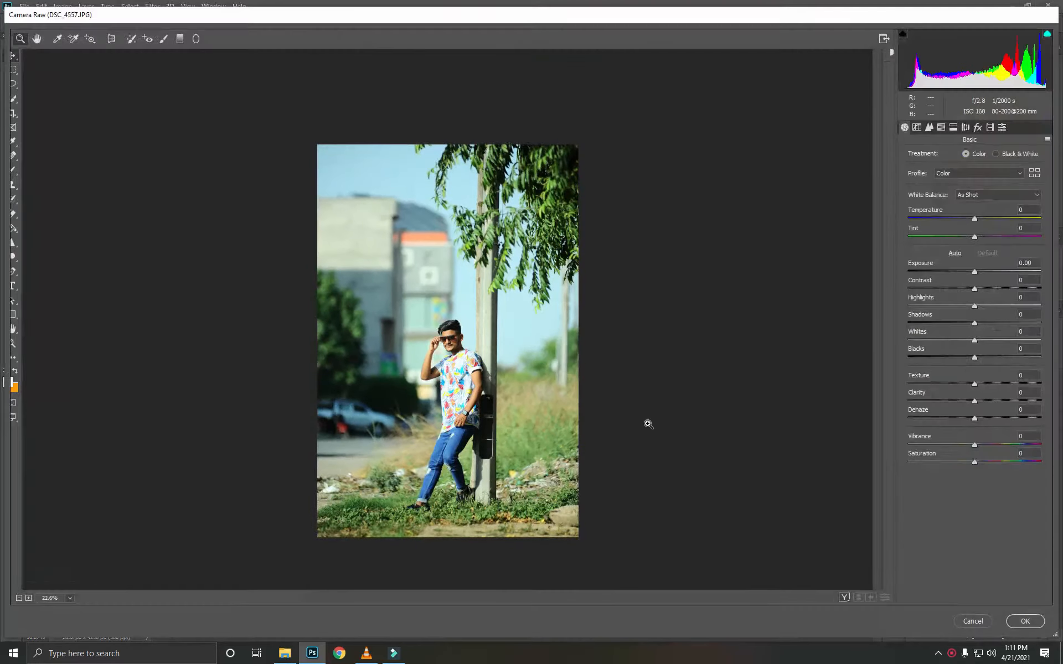
drag(977, 221, 962, 238)
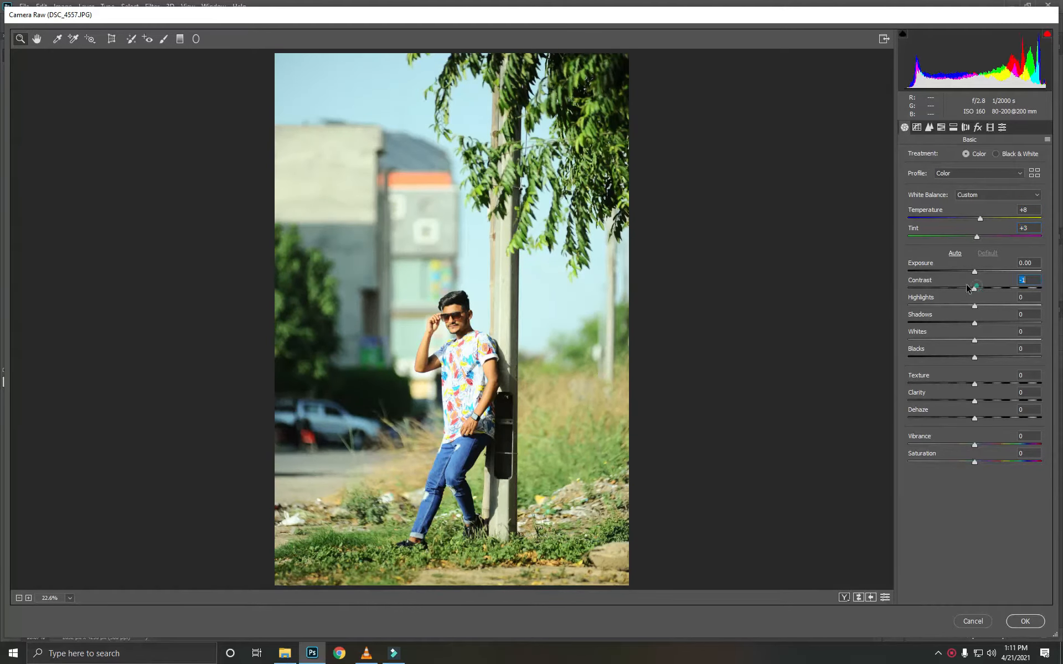
drag(967, 288, 960, 338)
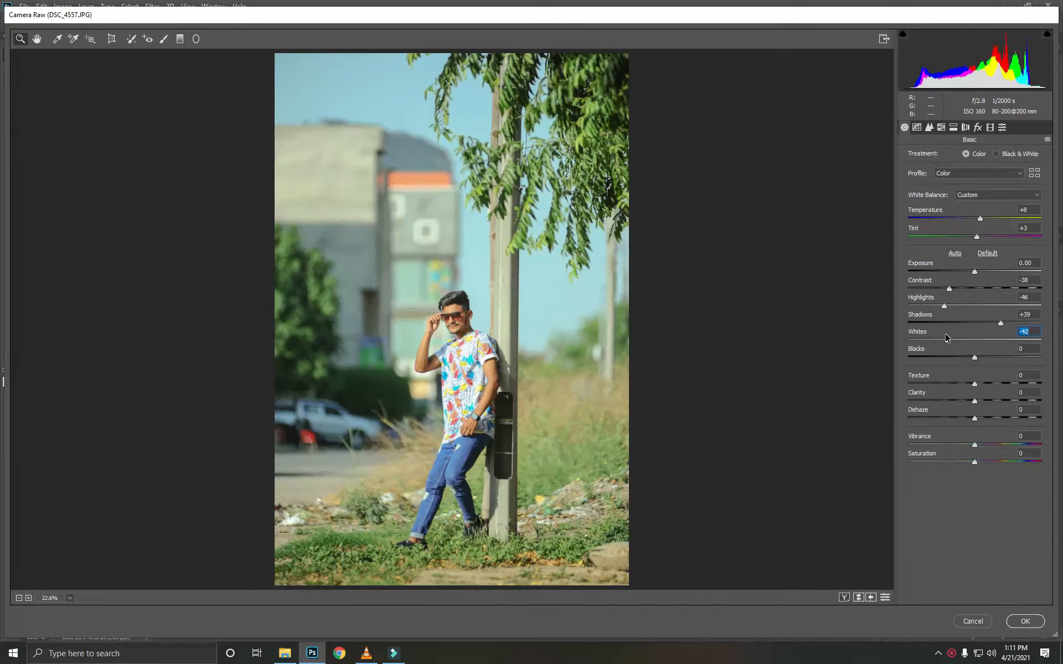
Step: Raise red and orange luminance, and set HSL saturation to Reds +48, Oranges -17, Yellows -5, Greens -100, Aquas +69 and Blues +43
click(941, 127)
drag(977, 215, 1000, 216)
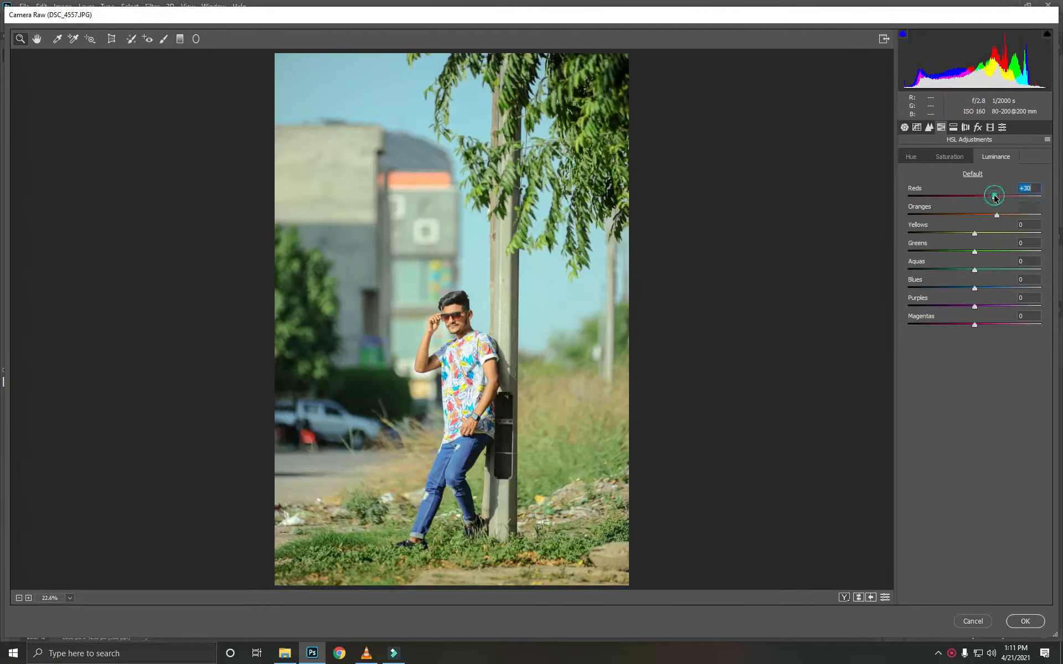
click(948, 156)
drag(952, 215, 999, 188)
drag(976, 233, 899, 251)
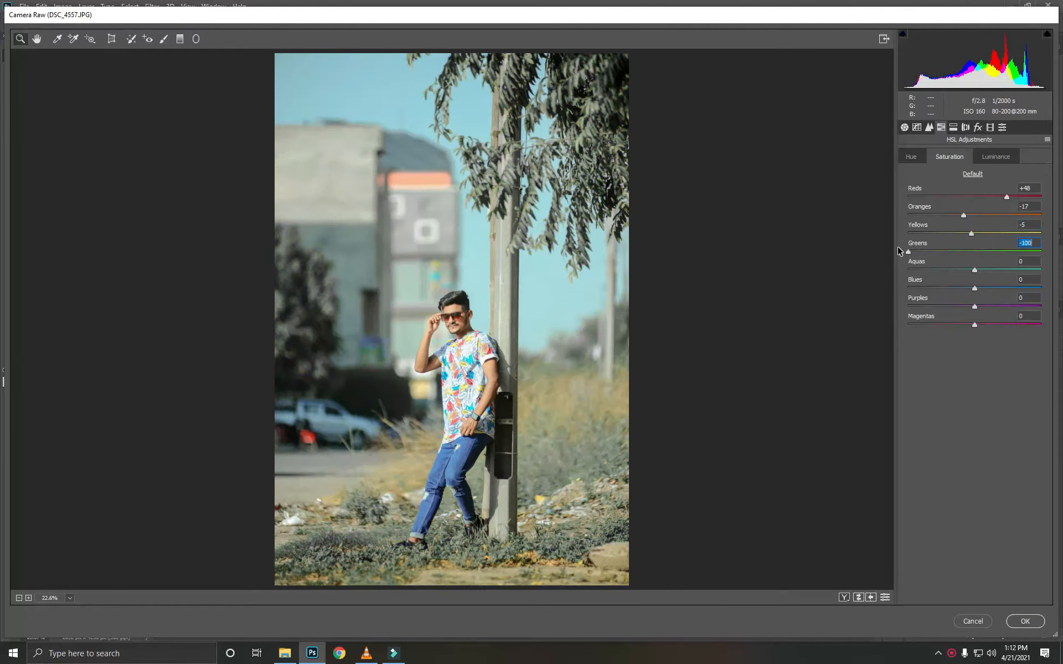
drag(974, 269, 1002, 286)
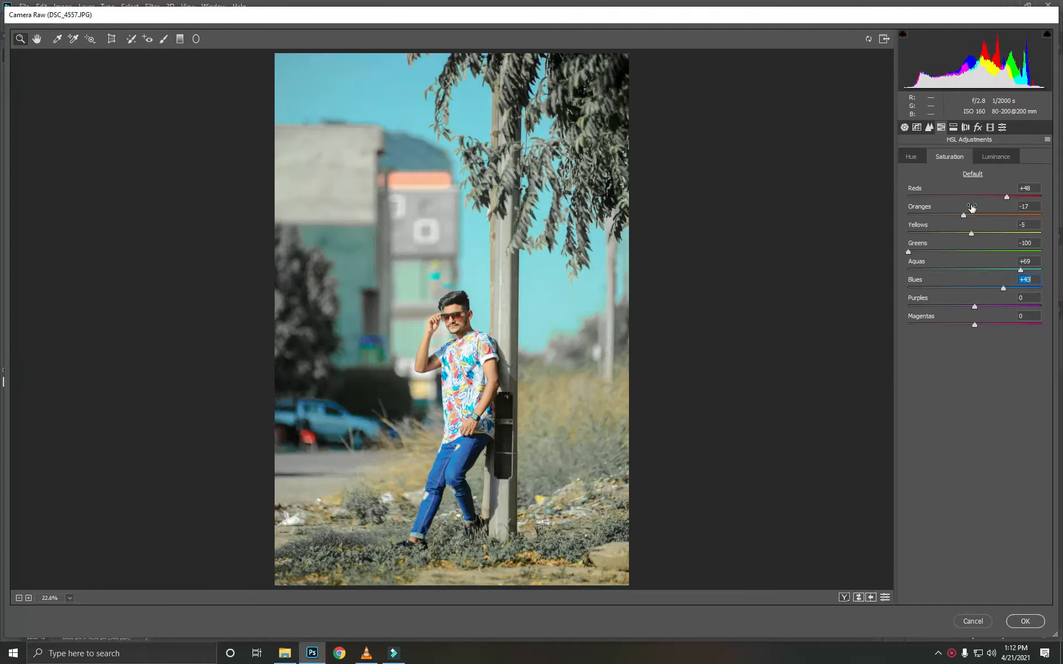
Step: Calibrate Green Primary to hue -3, saturation +12 and Blue Primary to hue -13, saturation +40, and apply the Camera Raw adjustments
click(1000, 159)
click(989, 128)
mouse_move(976, 353)
mouse_down()
mouse_move(1024, 353)
mouse_move(965, 333)
mouse_up()
click(990, 302)
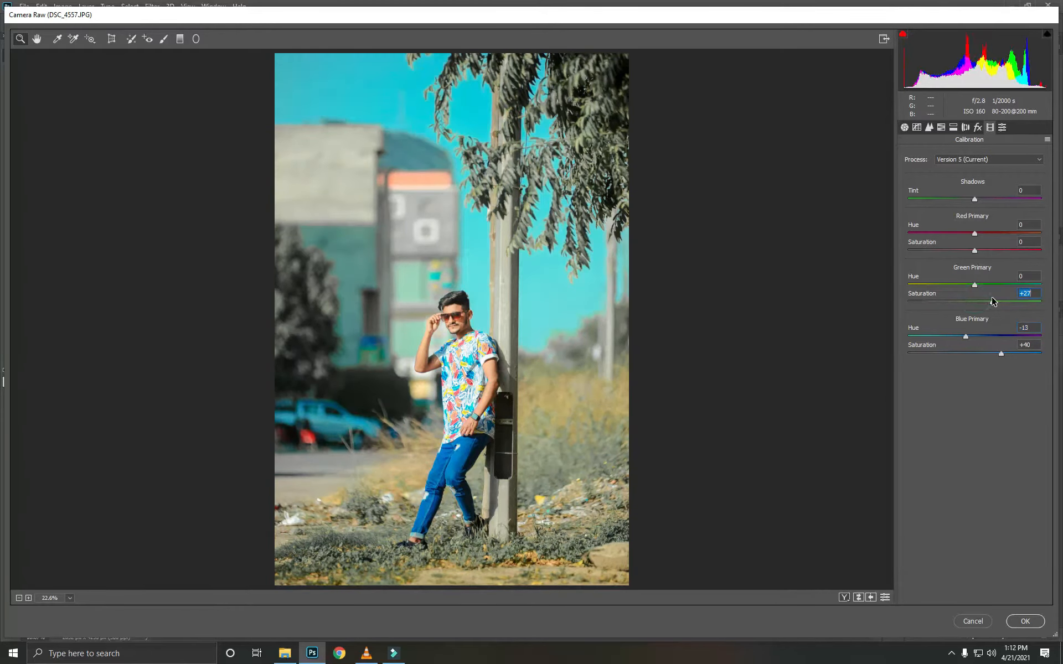
drag(975, 286, 972, 285)
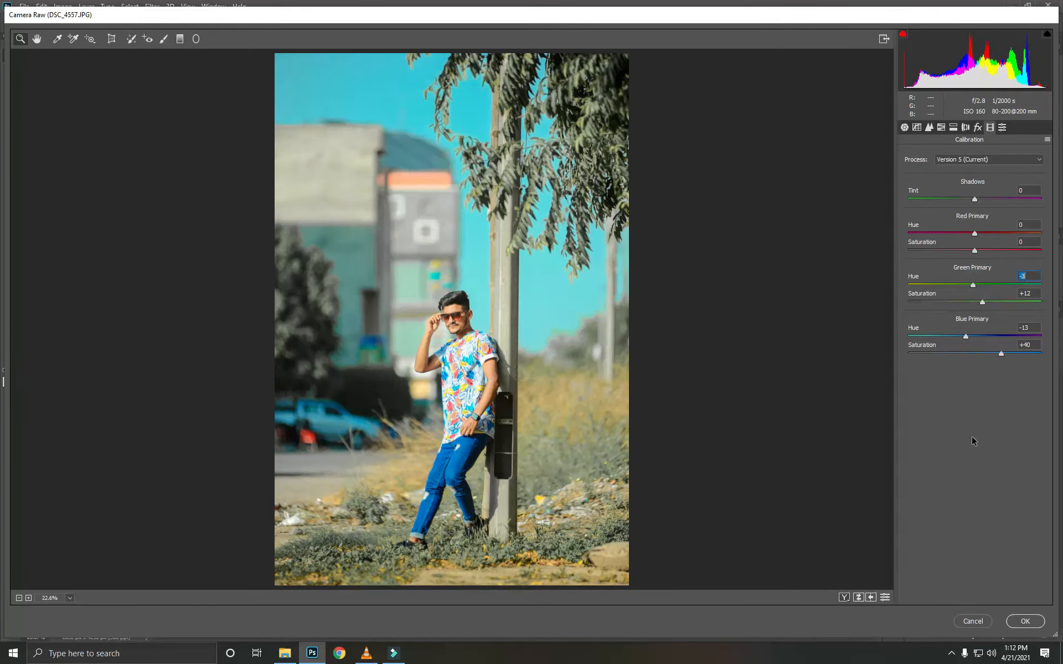
click(1026, 617)
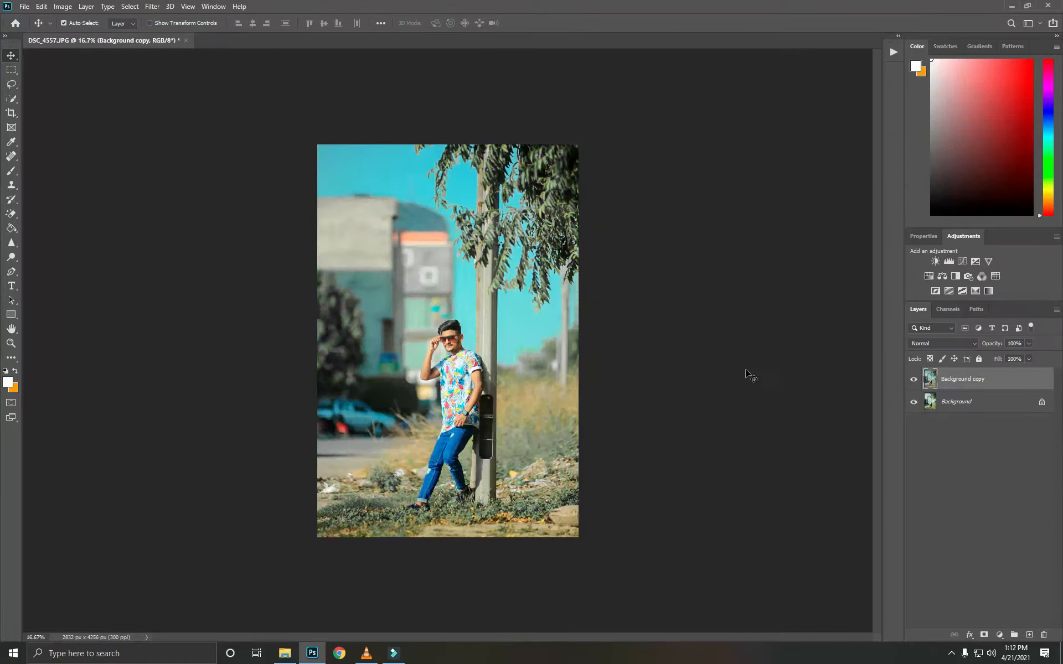
Step: Compare the graded photo with the original by hiding and showing the Background copy layer
right_click(956, 401)
click(949, 441)
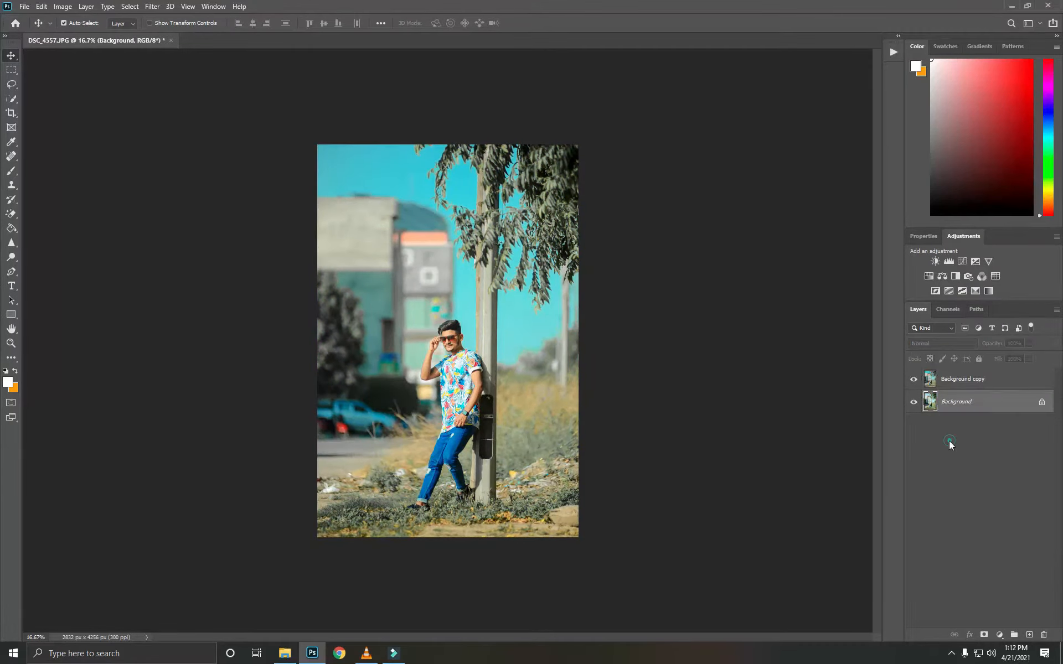
click(913, 378)
click(914, 378)
click(913, 379)
click(914, 379)
Step: Flatten the image and duplicate the resulting Background layer
right_click(973, 404)
click(994, 508)
drag(969, 378, 1032, 617)
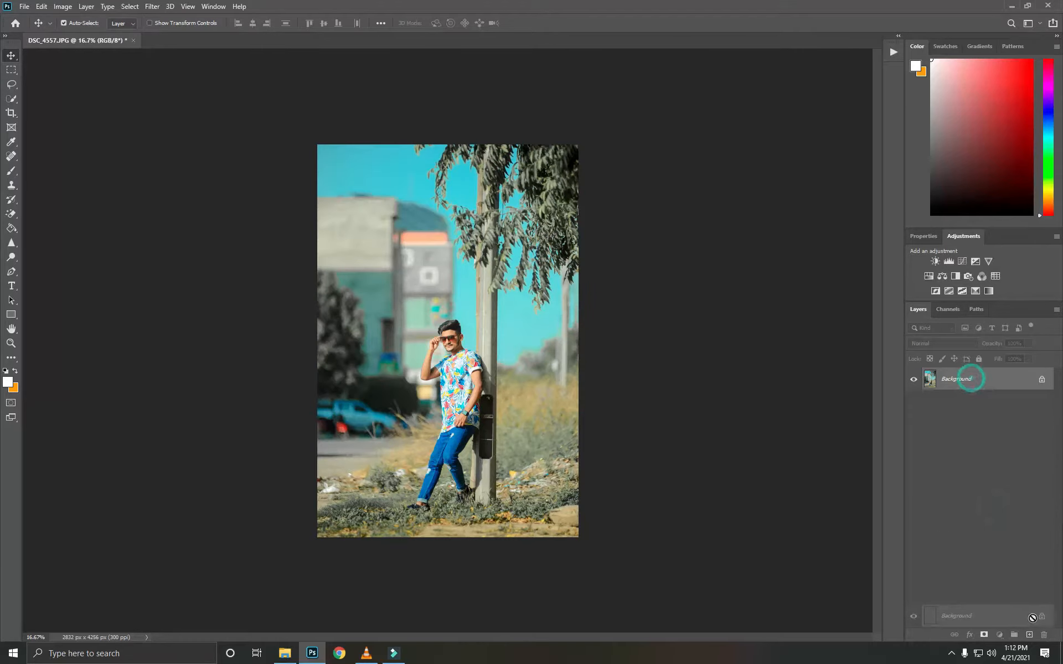
key(ctrl+j)
Step: Examine the man's face and hair up close, and fit the whole photo back on screen
click(11, 343)
click(446, 334)
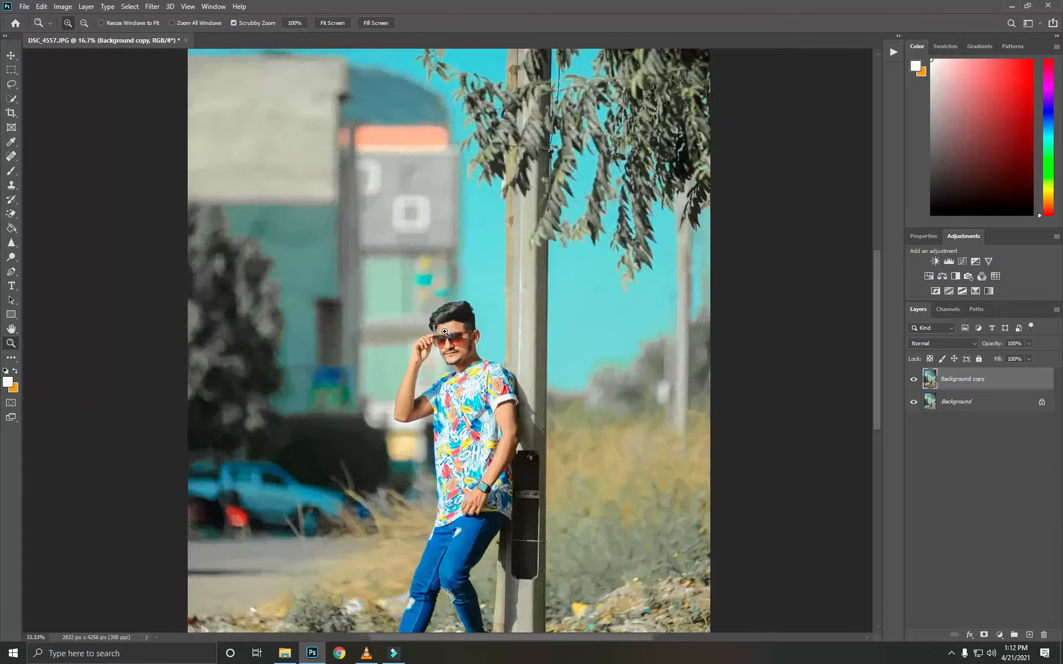
click(445, 332)
click(446, 331)
click(445, 331)
click(444, 332)
right_click(463, 316)
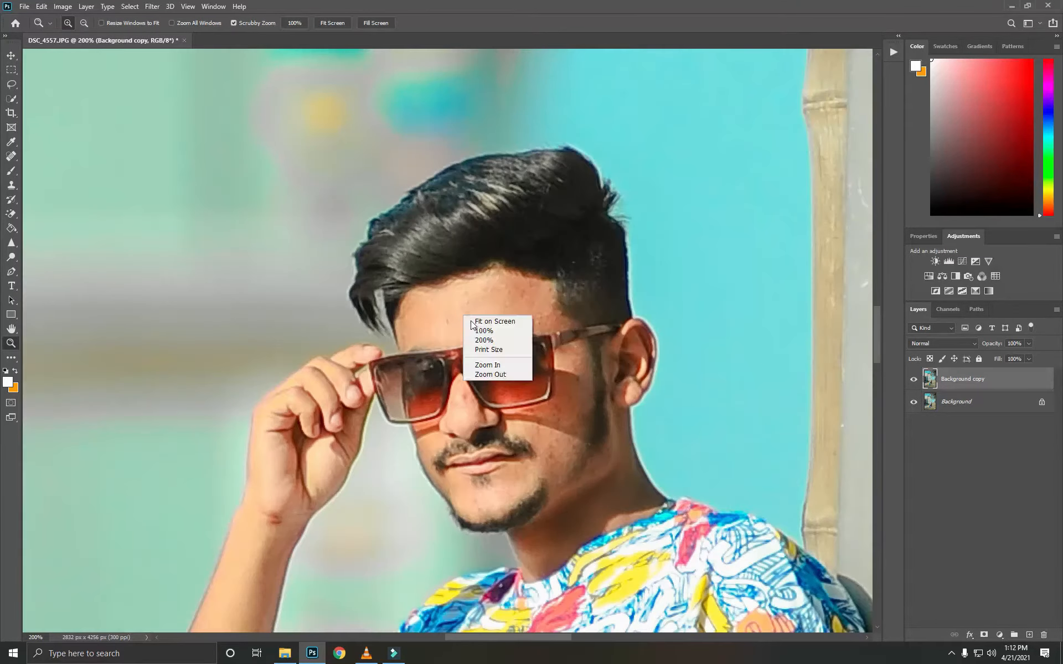
click(474, 321)
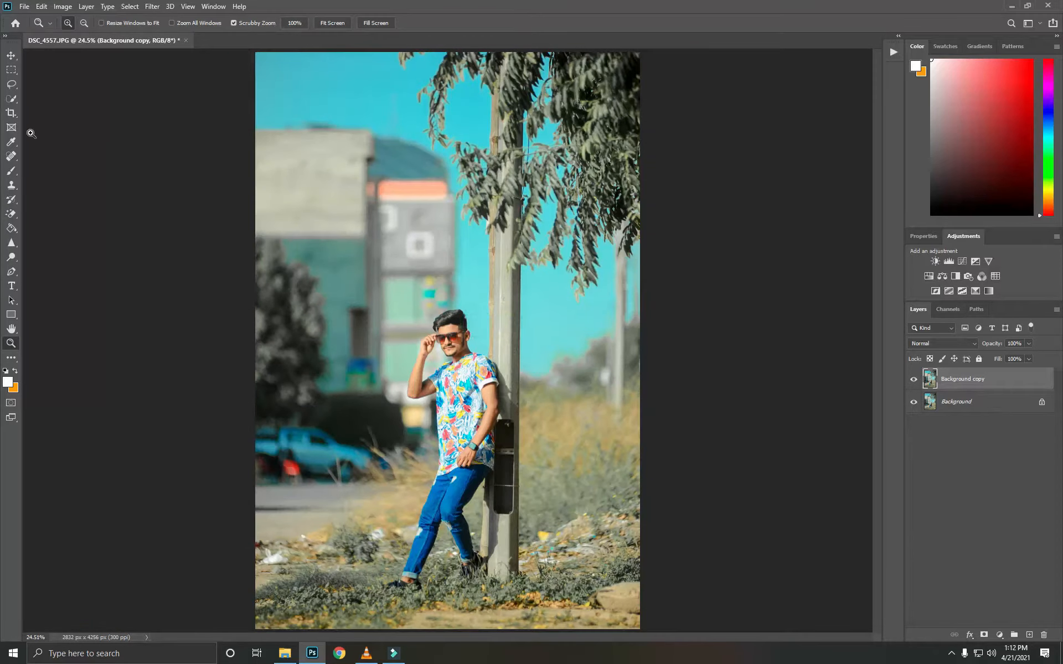
Step: Crop a thin margin off the photo so that it measures 2752 × 4136 px
click(11, 113)
drag(724, 291, 723, 286)
click(11, 55)
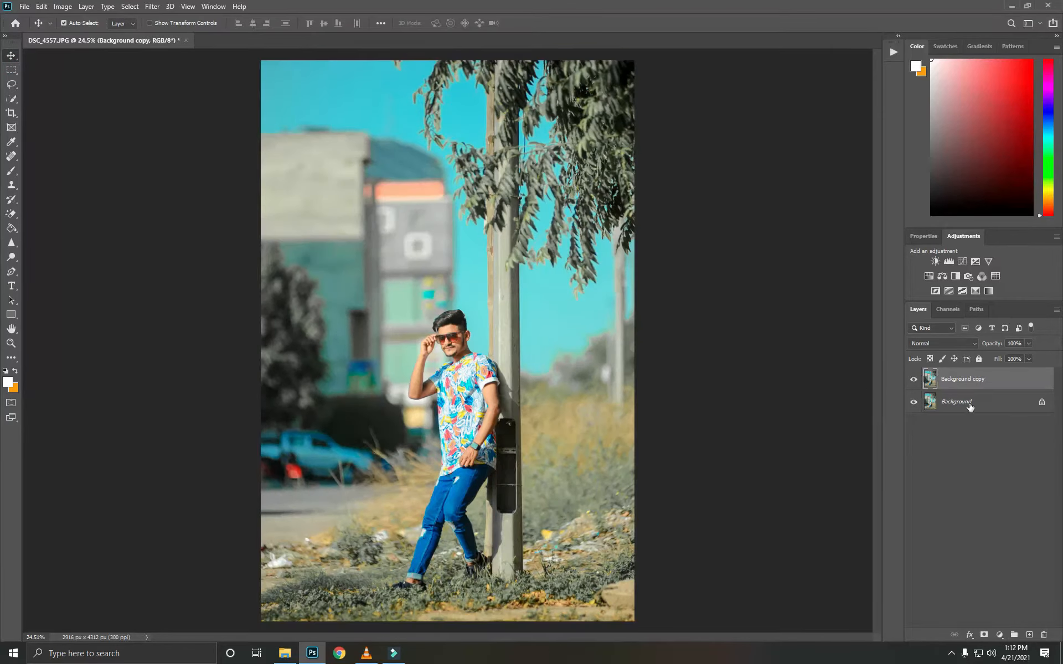
Step: Flatten the cropped image and duplicate its Background layer
right_click(970, 407)
click(980, 505)
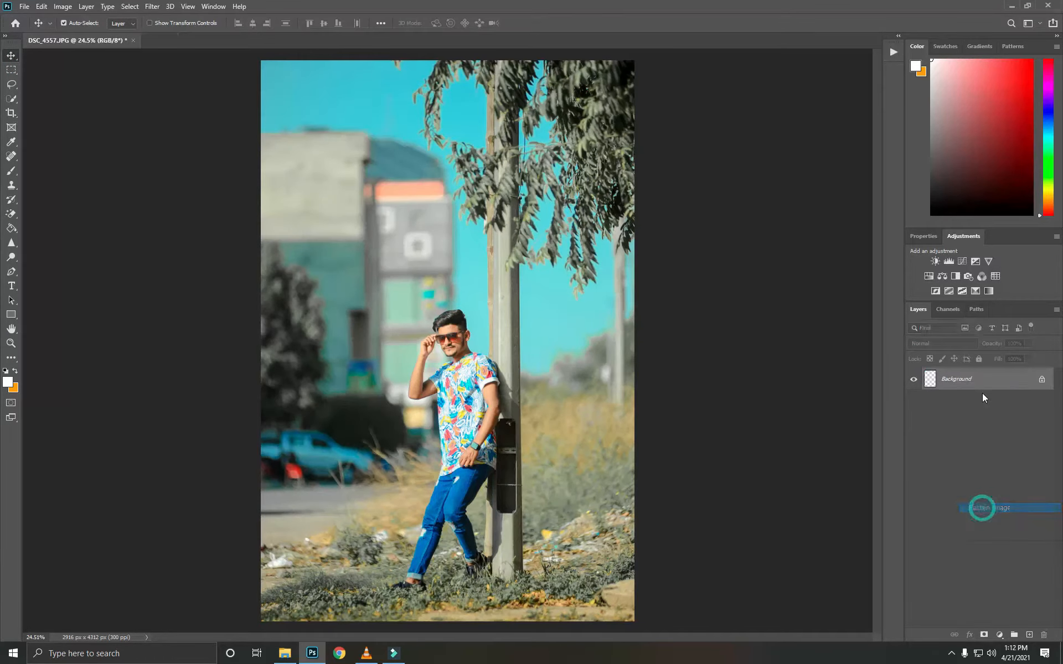
drag(1028, 634, 1028, 634)
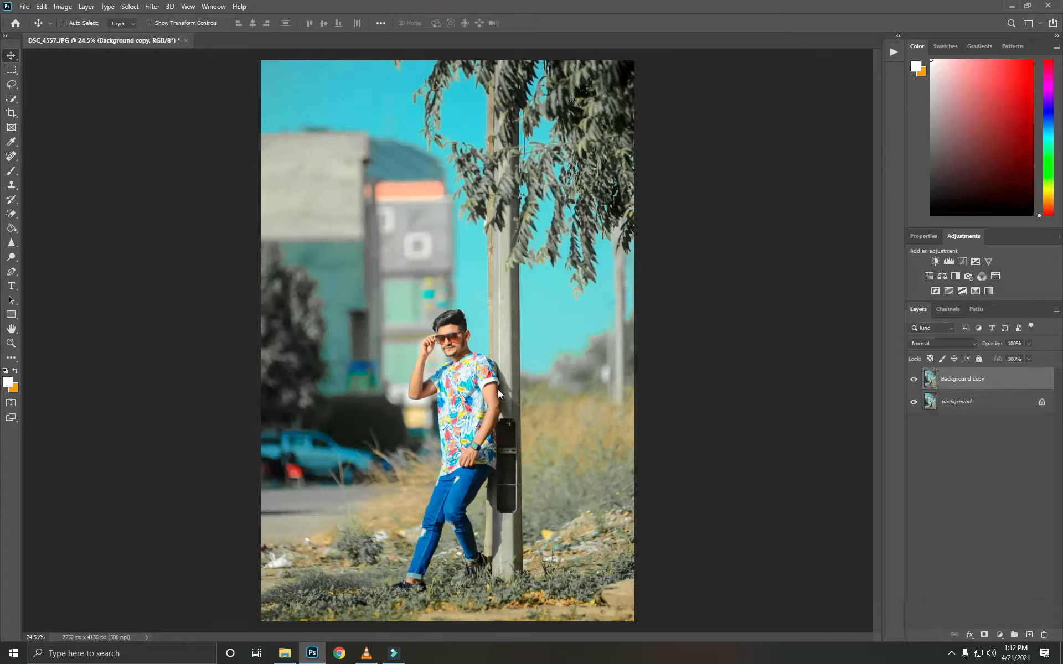
Step: Set Yellows saturation to -100 and Blues hue to -33 in Camera Raw's HSL adjustments, and apply them to Background copy
key(ctrl+shift+a)
click(941, 127)
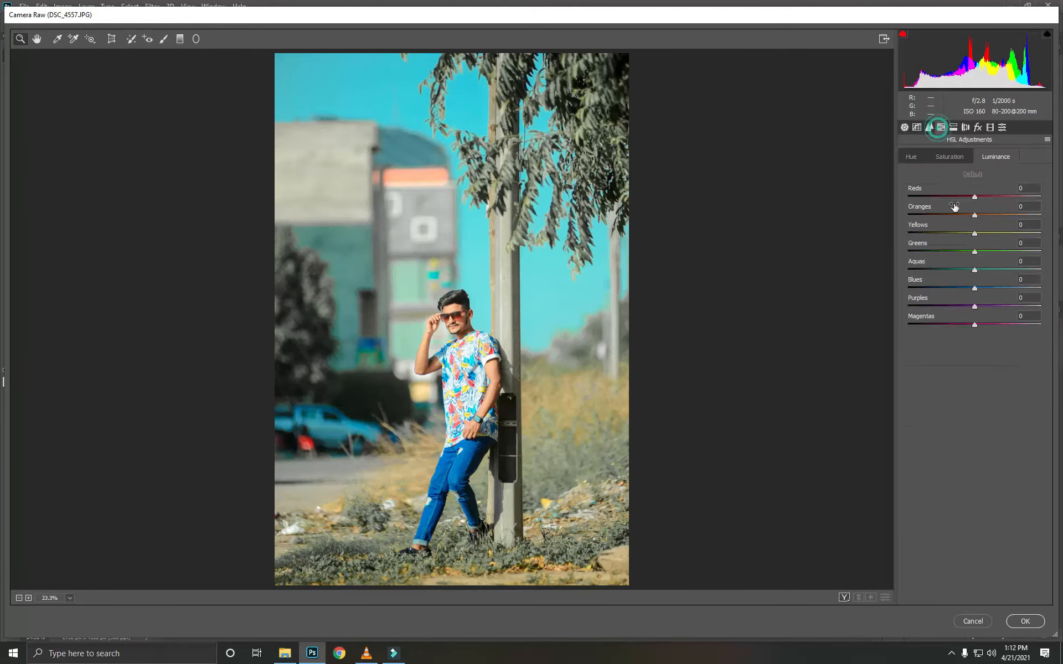
click(948, 156)
drag(974, 233, 884, 235)
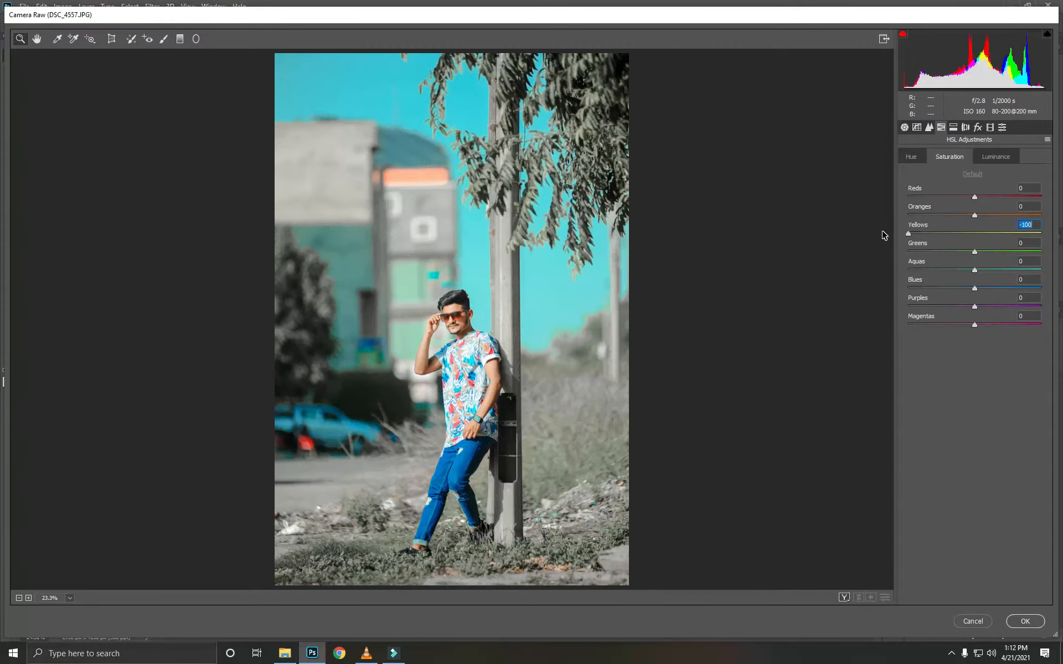
drag(974, 252, 950, 285)
click(911, 158)
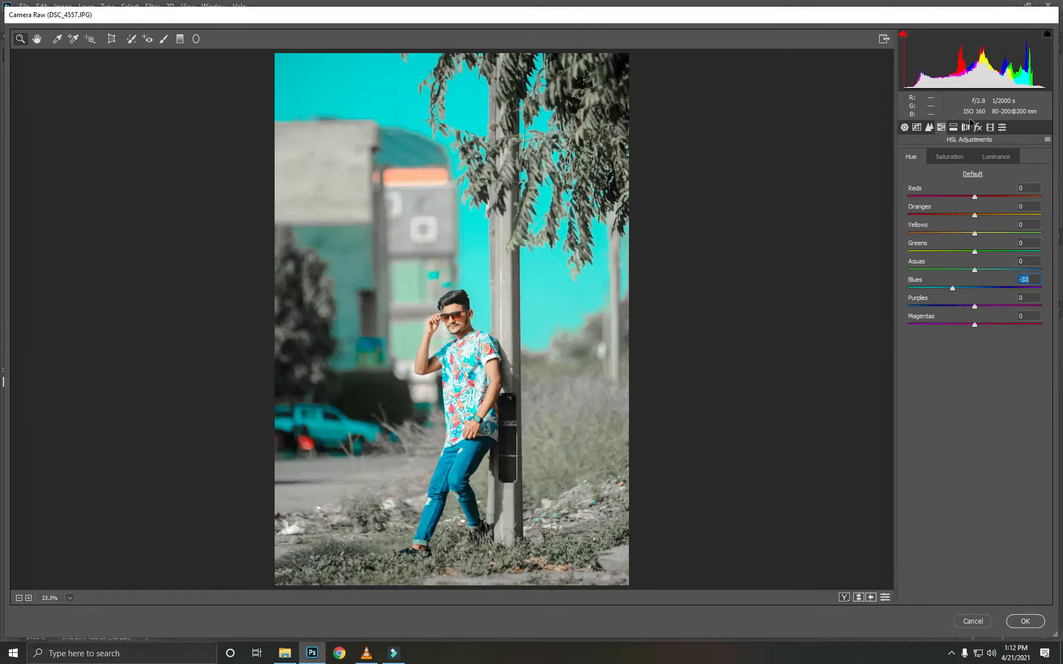
click(1025, 621)
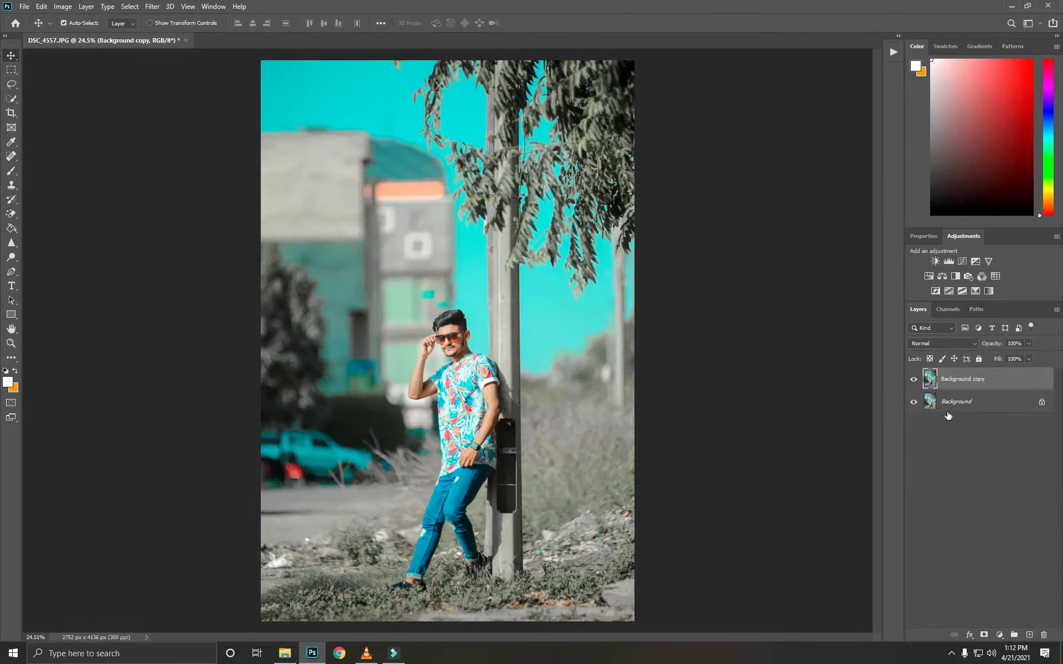
Step: Flatten the image again and duplicate the Background onto a new layer for retouching the skin
right_click(958, 410)
click(987, 506)
click(11, 345)
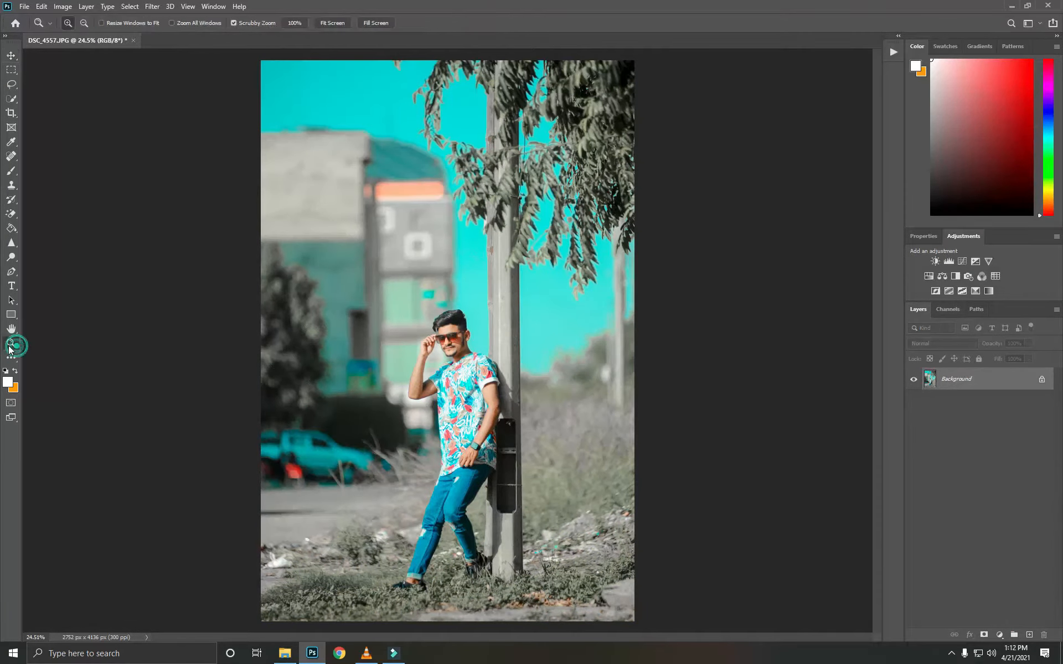
click(448, 343)
click(448, 343)
click(449, 343)
click(449, 341)
key(ctrl+j)
Step: Smooth the skin of the man's forehead with the Mixer Brush
click(450, 335)
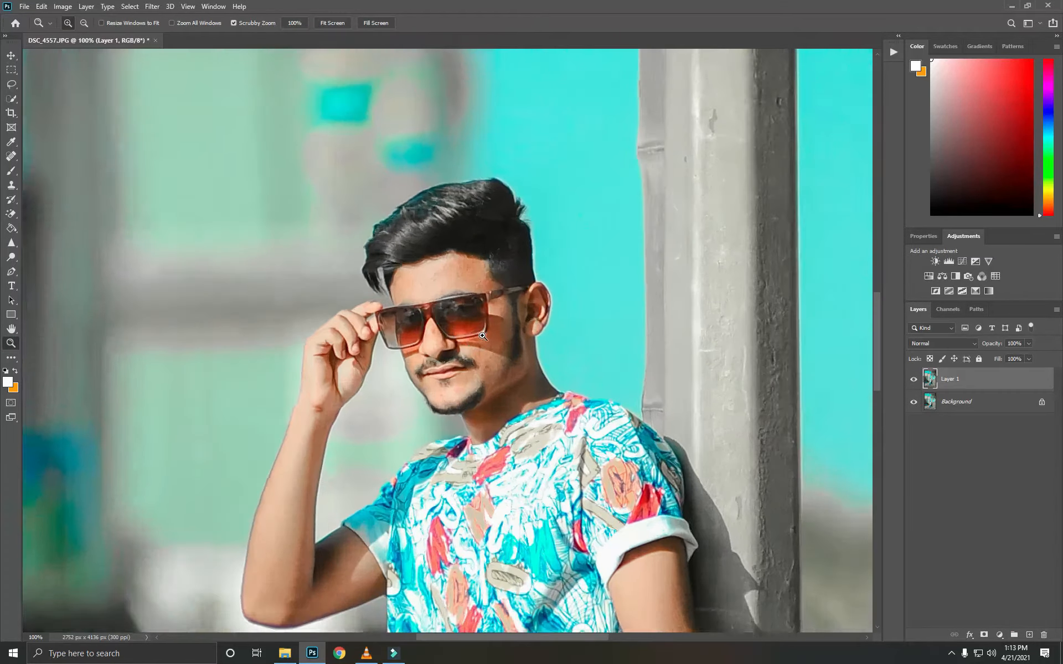
click(451, 333)
drag(484, 329, 522, 462)
right_click(11, 173)
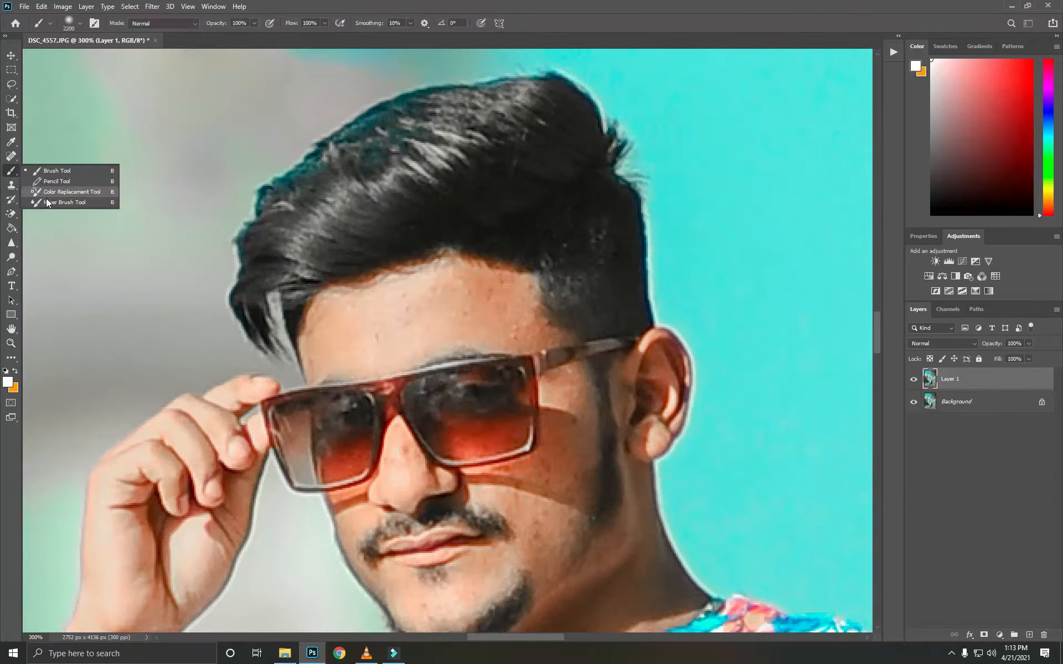
click(55, 203)
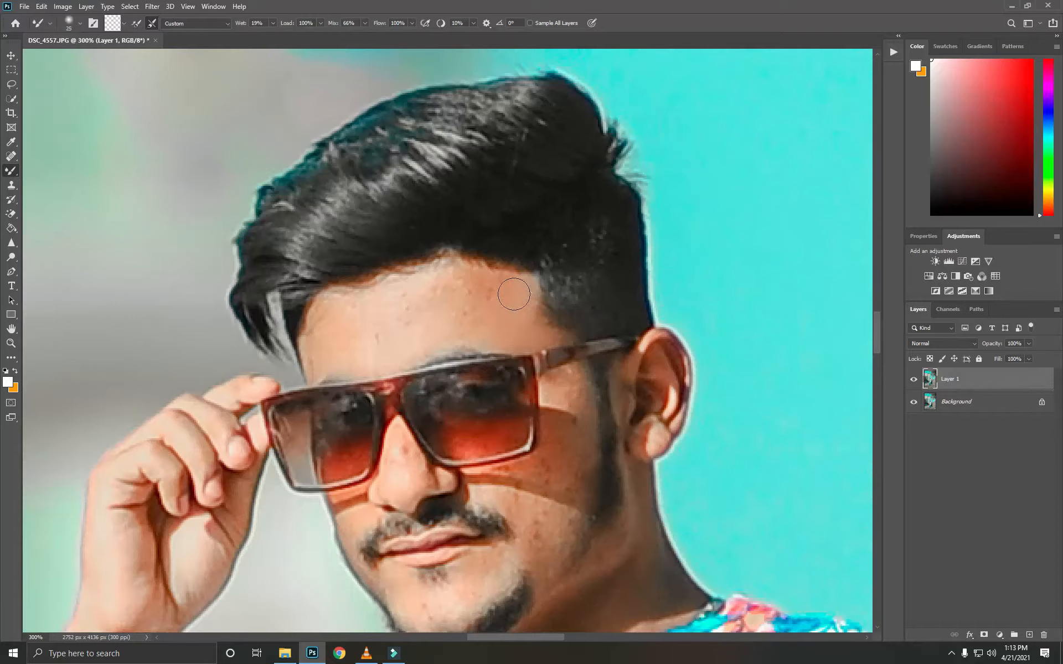
mouse_move(516, 290)
mouse_down()
mouse_move(413, 305)
mouse_move(489, 308)
mouse_move(437, 296)
mouse_move(499, 307)
mouse_move(415, 309)
mouse_move(424, 297)
mouse_move(369, 329)
mouse_move(347, 321)
mouse_move(333, 354)
mouse_move(355, 326)
mouse_move(483, 307)
mouse_move(407, 309)
mouse_up()
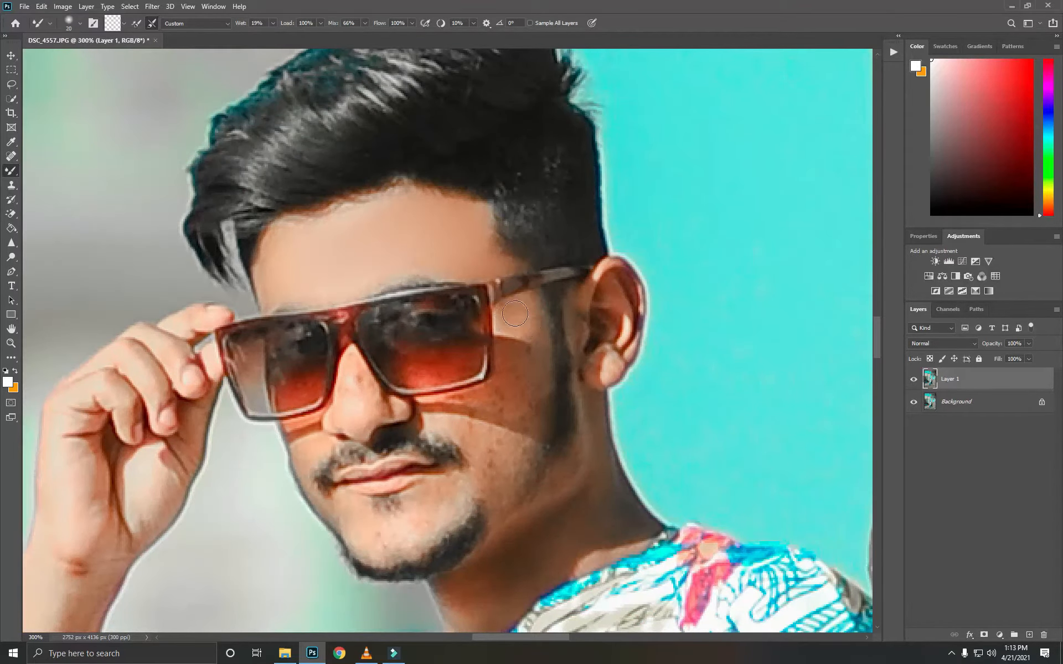
Step: Smooth the cheek beside and below the sunglasses, adapting the Mixer Brush size to the area
key(bracketright)
mouse_move(520, 339)
mouse_down()
mouse_move(522, 369)
mouse_move(439, 403)
mouse_move(469, 397)
mouse_move(502, 409)
mouse_up()
key(bracketright)
drag(513, 413, 537, 368)
drag(529, 356, 502, 395)
drag(482, 399, 507, 356)
key(bracketleft)
drag(449, 403, 513, 381)
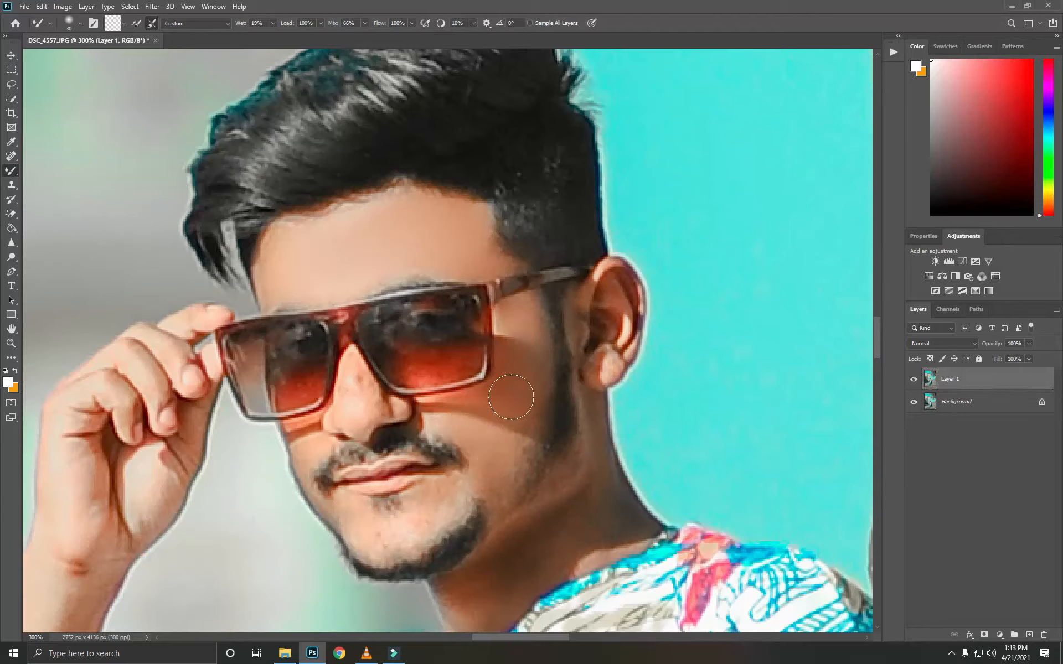
Step: Blend away the blemishes on the lower cheek and chin with the Mixer Brush
key(bracketright)
drag(511, 397, 501, 433)
mouse_move(431, 510)
mouse_down()
mouse_move(361, 517)
mouse_move(354, 540)
mouse_up()
key(bracketleft)
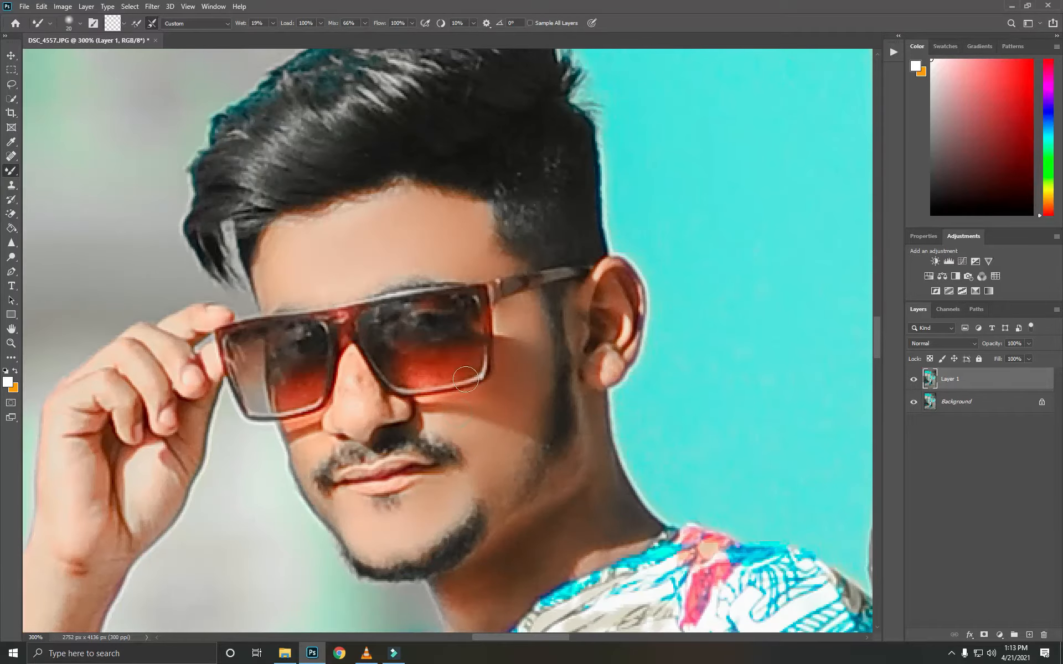
drag(465, 380, 566, 512)
Step: Smooth the skin of the nose with a smaller Mixer Brush
key(bracketright)
key(bracketright)
drag(372, 421, 384, 206)
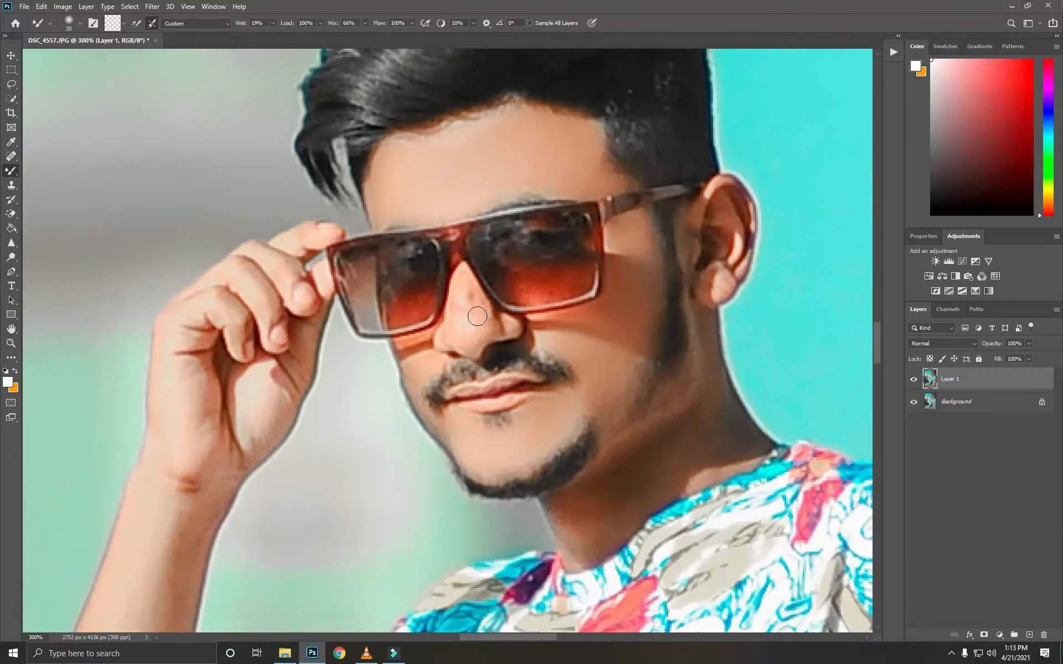
key(bracketleft)
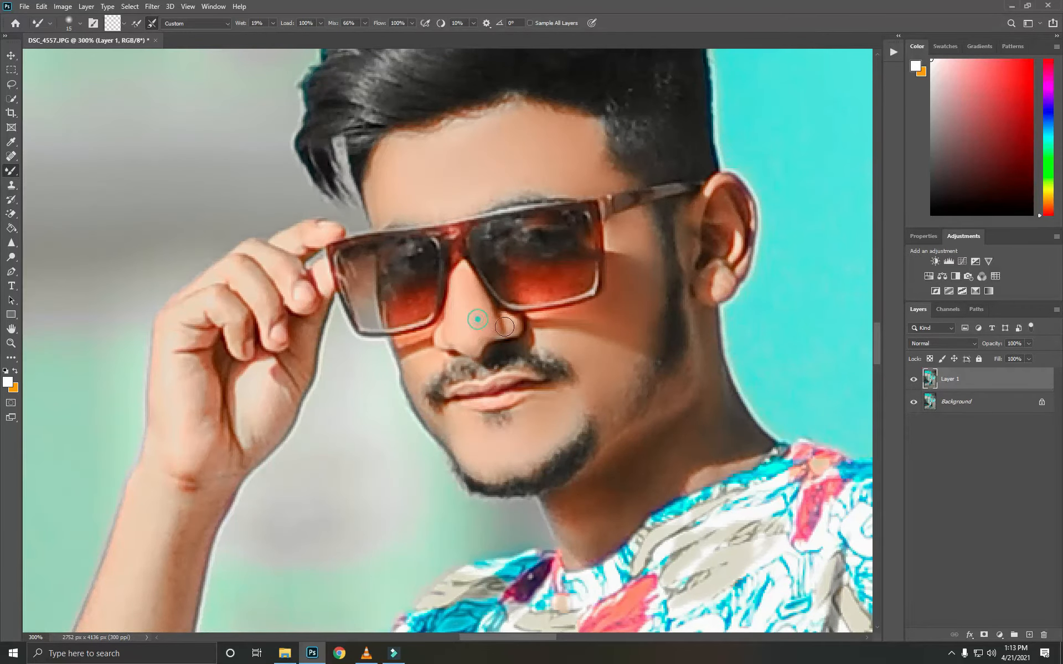
drag(504, 327, 421, 161)
Step: Smooth the neck skin between the beard and the shirt collar with the Mixer Brush at size 30
key(bracketright)
key(bracketright)
key(bracketright)
key(bracketright)
key(bracketright)
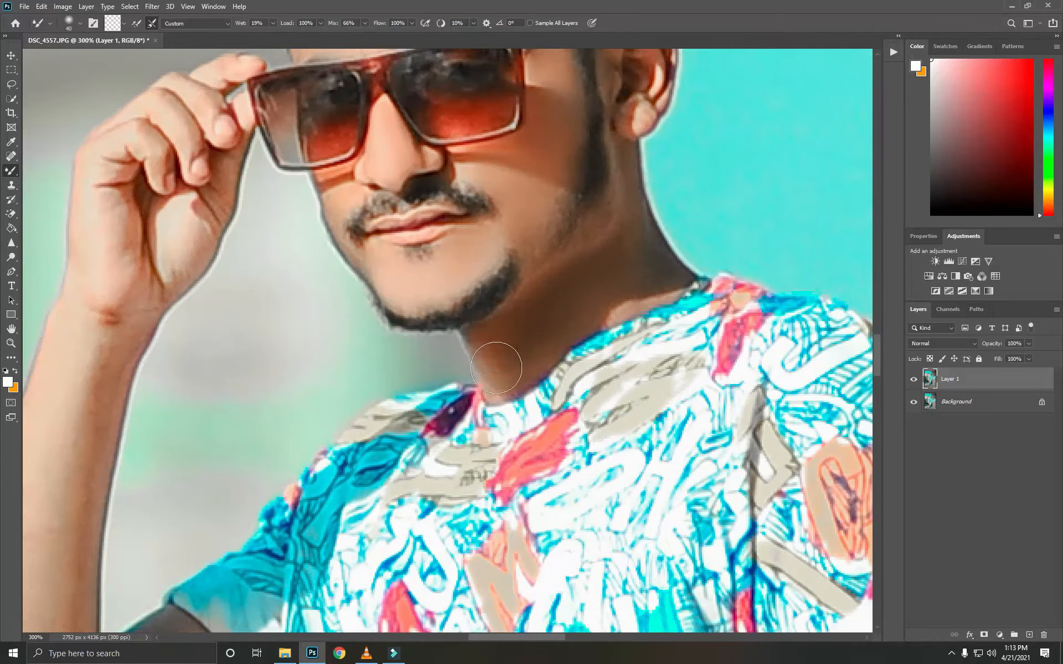
key(bracketleft)
key(bracketleft)
drag(613, 252, 587, 316)
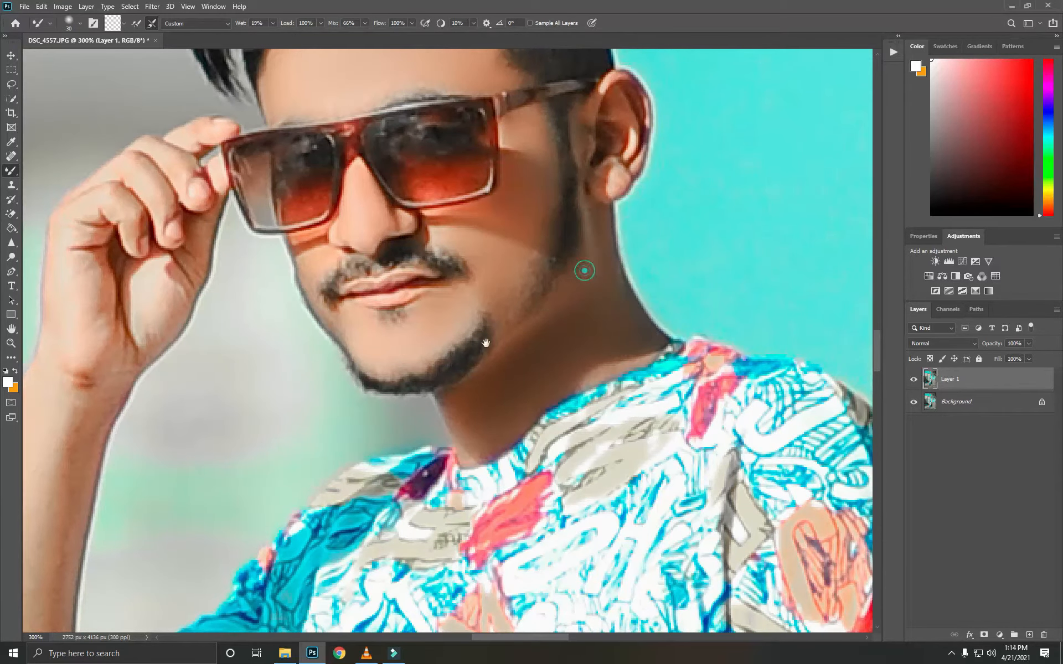
Step: Smooth the raised forearm from wrist to elbow with Mixer Brush strokes, varying the brush size
mouse_move(83, 438)
mouse_down()
mouse_move(526, 312)
mouse_move(474, 443)
mouse_up()
key(bracketright)
key(bracketright)
key(bracketright)
drag(493, 392, 498, 293)
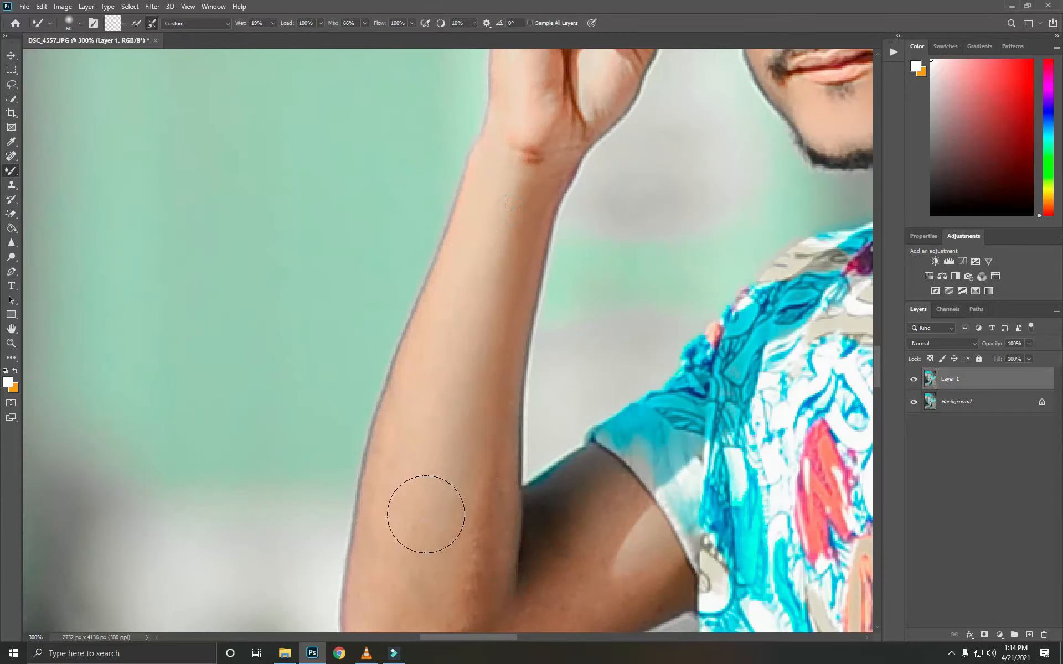
drag(426, 514, 432, 362)
key(bracketright)
drag(439, 275, 453, 247)
key(bracketleft)
key(bracketleft)
drag(476, 394, 480, 384)
mouse_move(409, 489)
mouse_down()
mouse_move(502, 495)
mouse_move(427, 499)
mouse_up()
mouse_move(420, 415)
mouse_down()
mouse_move(507, 487)
mouse_move(642, 437)
mouse_up()
Step: Blend the skin of the raised arm between the elbow and the shirt sleeve with the Mixer Brush
drag(651, 433, 620, 449)
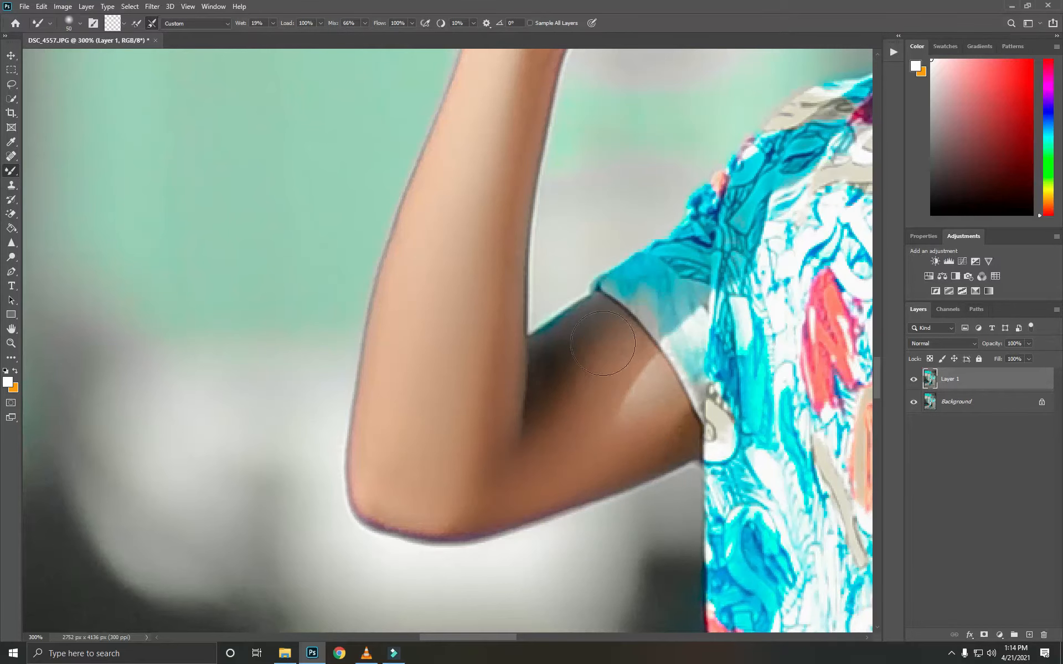
key(bracketleft)
mouse_move(564, 364)
mouse_down()
mouse_move(597, 330)
mouse_move(621, 341)
mouse_move(630, 366)
mouse_up()
key(ctrl+minus)
drag(502, 401, 479, 432)
key(bracketright)
drag(455, 227, 434, 403)
Step: Smooth the forearm skin of the lowered arm with Mixer Brush strokes, adjusting the brush size
drag(747, 553, 166, 142)
mouse_move(398, 306)
mouse_down()
mouse_move(439, 223)
mouse_move(397, 447)
mouse_up()
key(bracketright)
key(bracketright)
key(bracketright)
key(bracketleft)
key(bracketleft)
key(bracketleft)
key(bracketleft)
click(391, 403)
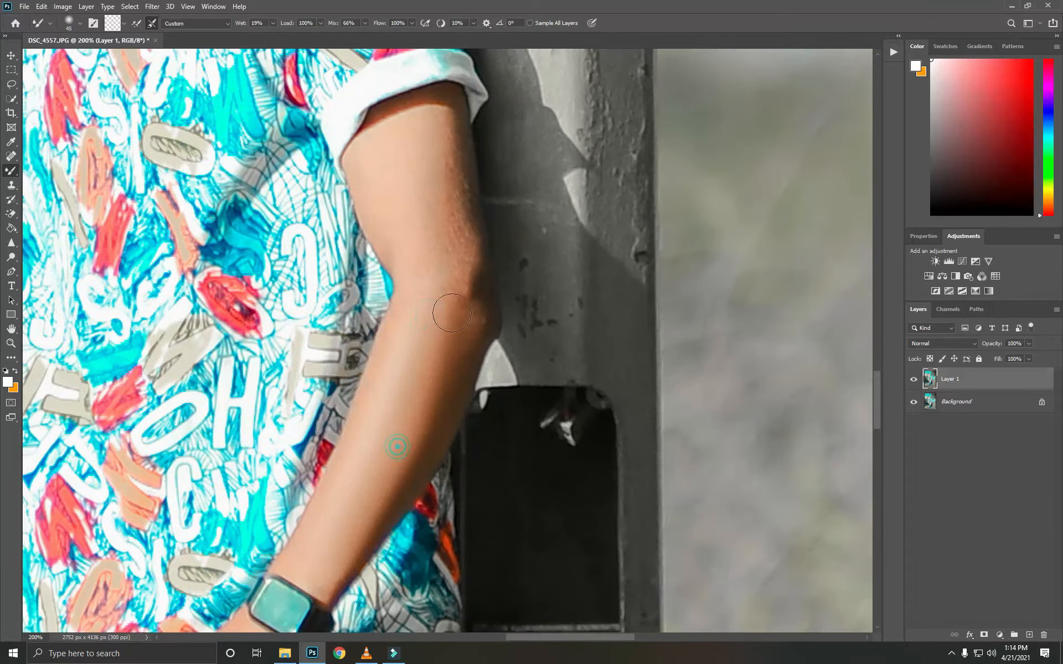
Step: Blend the skin around the elbow and upper part of the lowered arm with a larger Mixer Brush
drag(443, 275, 428, 417)
key(bracketright)
key(bracketright)
drag(422, 477, 441, 397)
key(bracketright)
key(bracketright)
drag(437, 318, 434, 347)
mouse_move(425, 280)
mouse_down()
mouse_move(445, 412)
mouse_move(419, 317)
mouse_move(399, 388)
mouse_up()
Step: Smooth the back of the hand and the fingers below the watch with a smaller Mixer Brush
drag(375, 541, 598, 42)
key(bracketleft)
key(bracketleft)
key(bracketleft)
key(bracketleft)
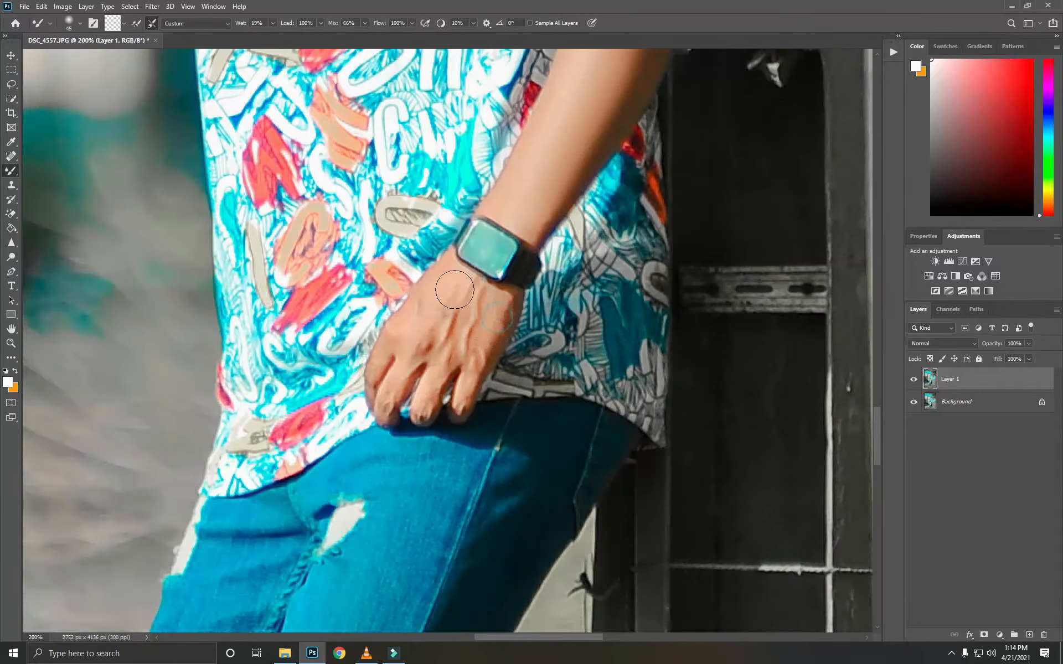
key(bracketleft)
key(bracketleft)
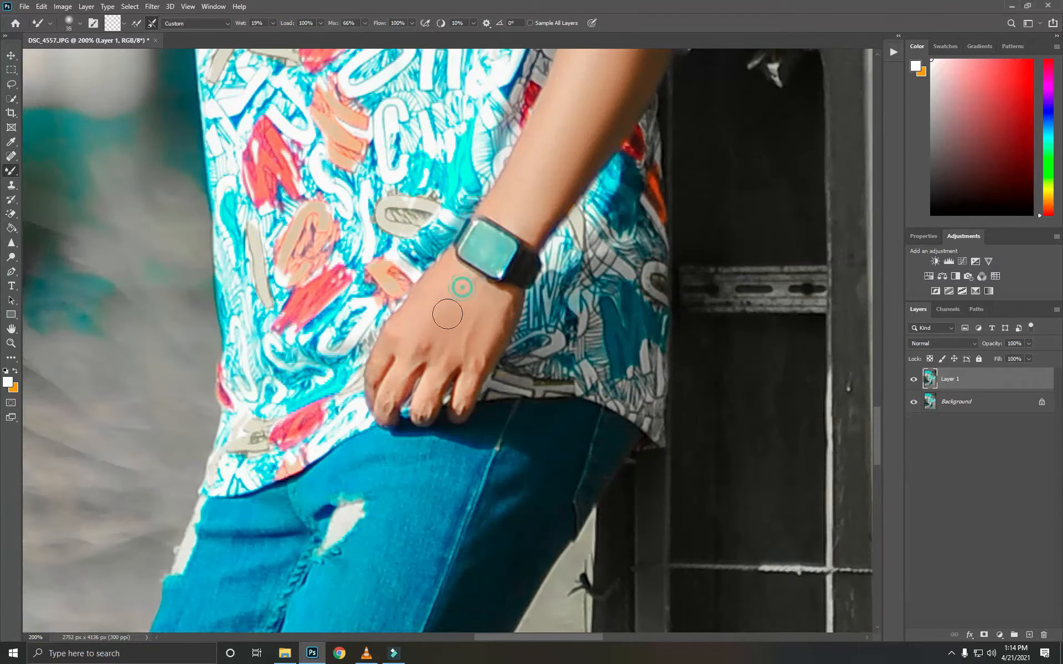
drag(427, 408, 440, 367)
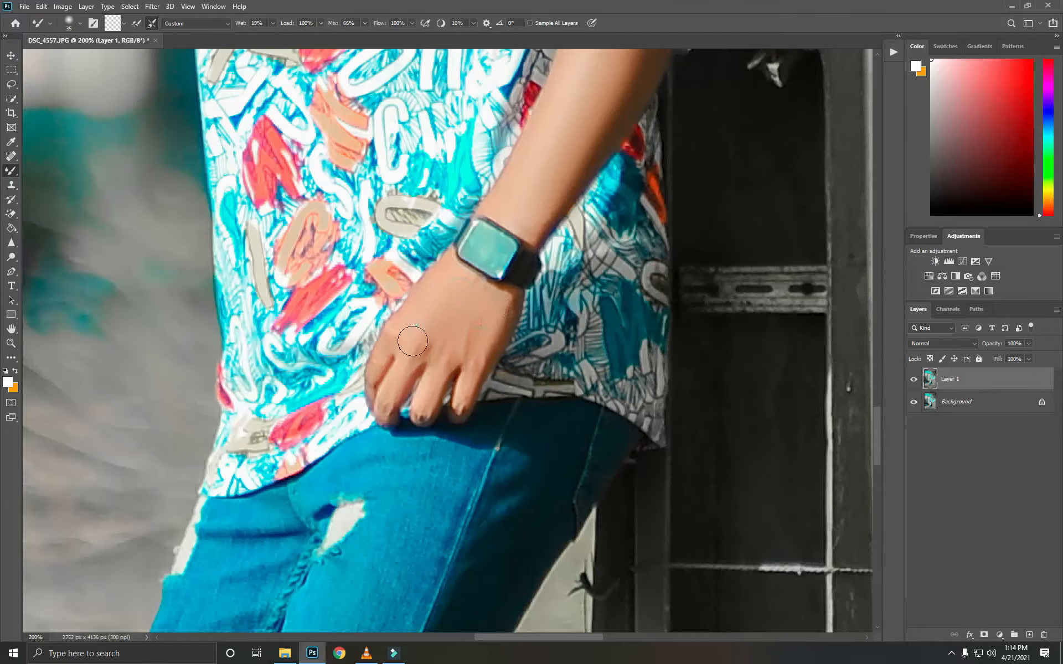
Step: Smooth the bare ankle skin between the jeans cuffs and the shoes with a small Mixer Brush
key(ctrl+minus)
drag(279, 62, 457, 356)
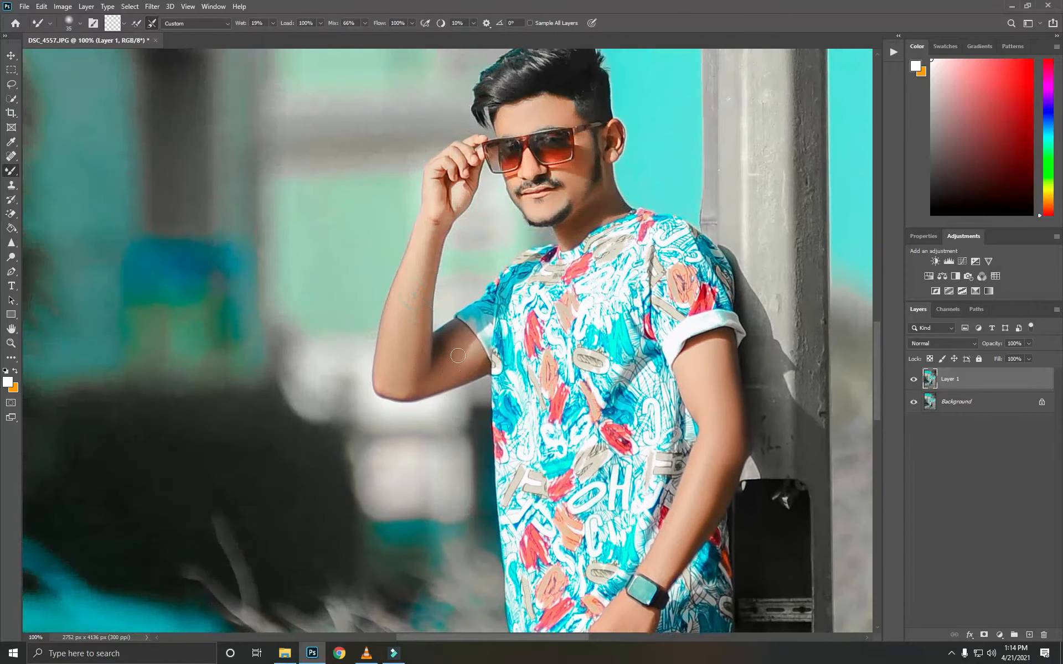
key(ctrl+minus)
drag(515, 334, 510, 100)
key(ctrl+plus)
key(ctrl+plus)
key(ctrl+plus)
mouse_move(441, 401)
mouse_down()
mouse_move(488, 373)
mouse_move(463, 368)
mouse_move(438, 384)
mouse_move(447, 381)
mouse_up()
key(bracketleft)
mouse_move(774, 288)
mouse_down()
mouse_move(448, 395)
mouse_move(385, 389)
mouse_up()
click(11, 344)
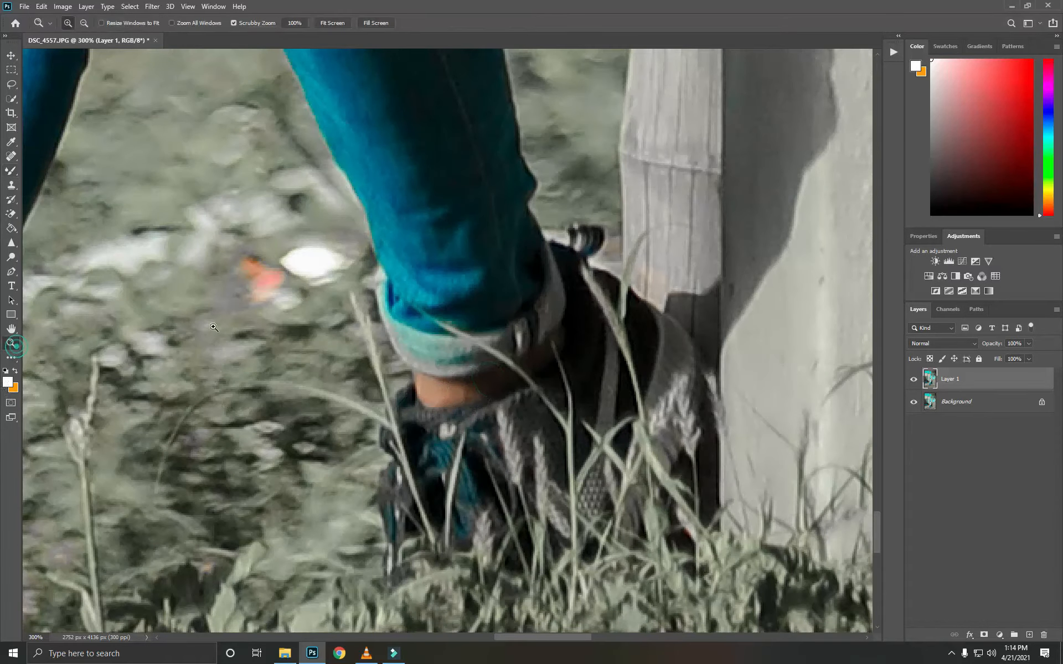
right_click(215, 328)
click(238, 334)
Step: Merge the visible layers into the background and duplicate the merged layer
right_click(998, 407)
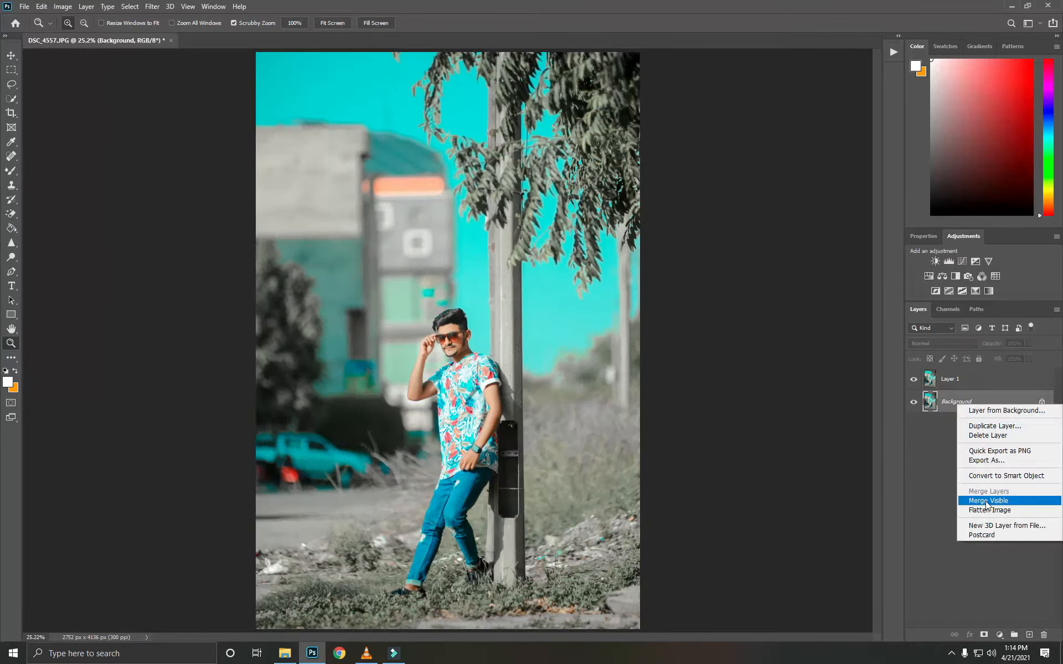
click(984, 503)
drag(983, 377, 1029, 633)
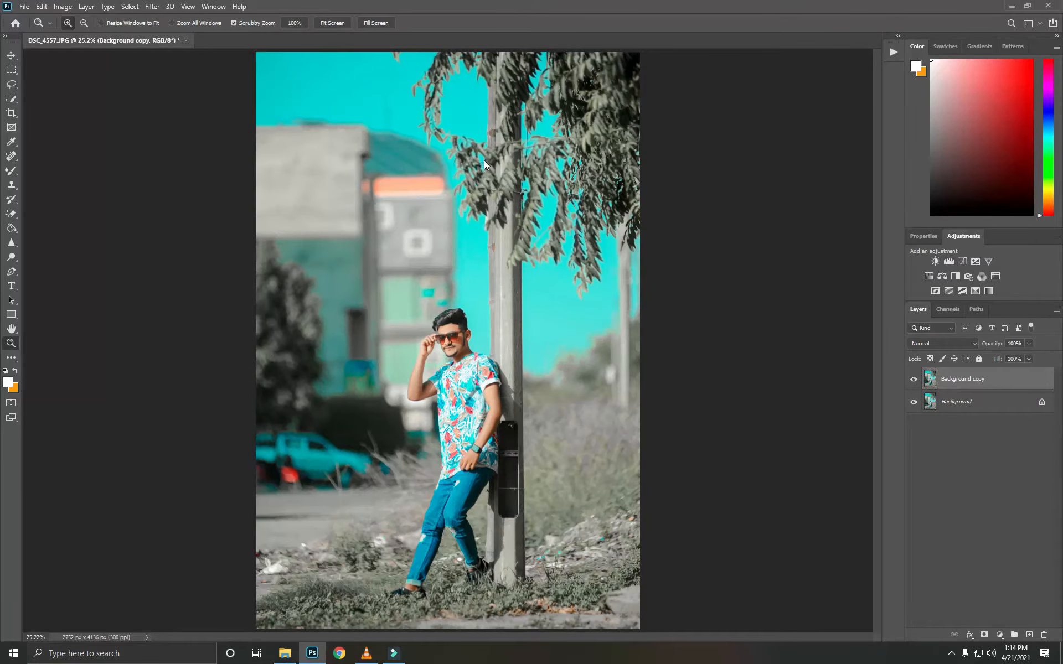
Step: Apply a Camera Raw post-crop vignette with an amount of -22 to the duplicated layer
key(ctrl+shift+a)
click(978, 128)
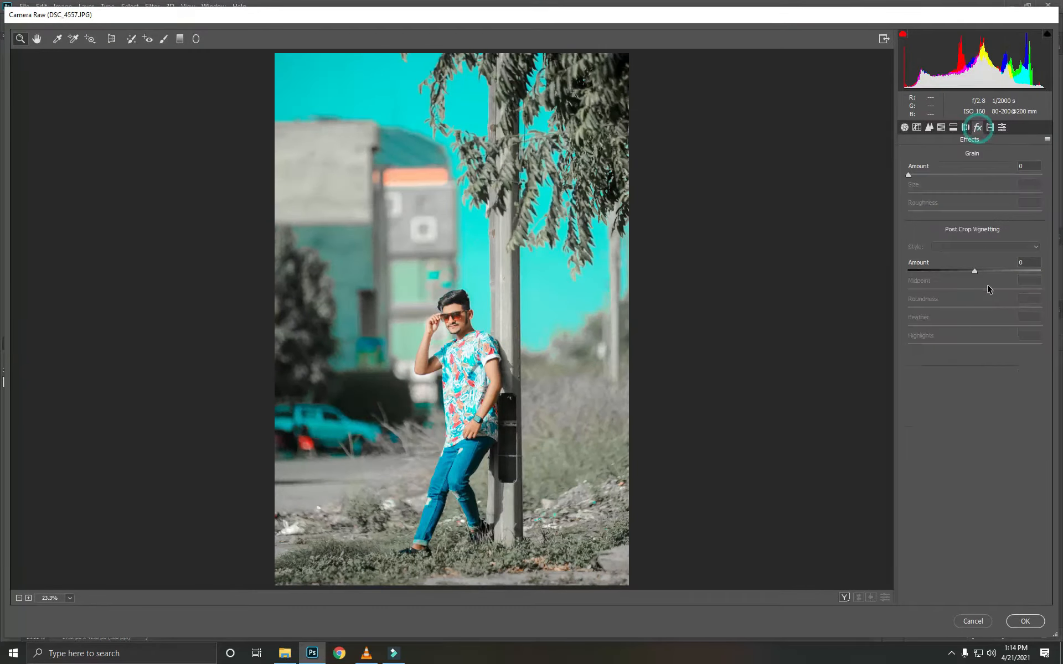
drag(974, 270, 962, 267)
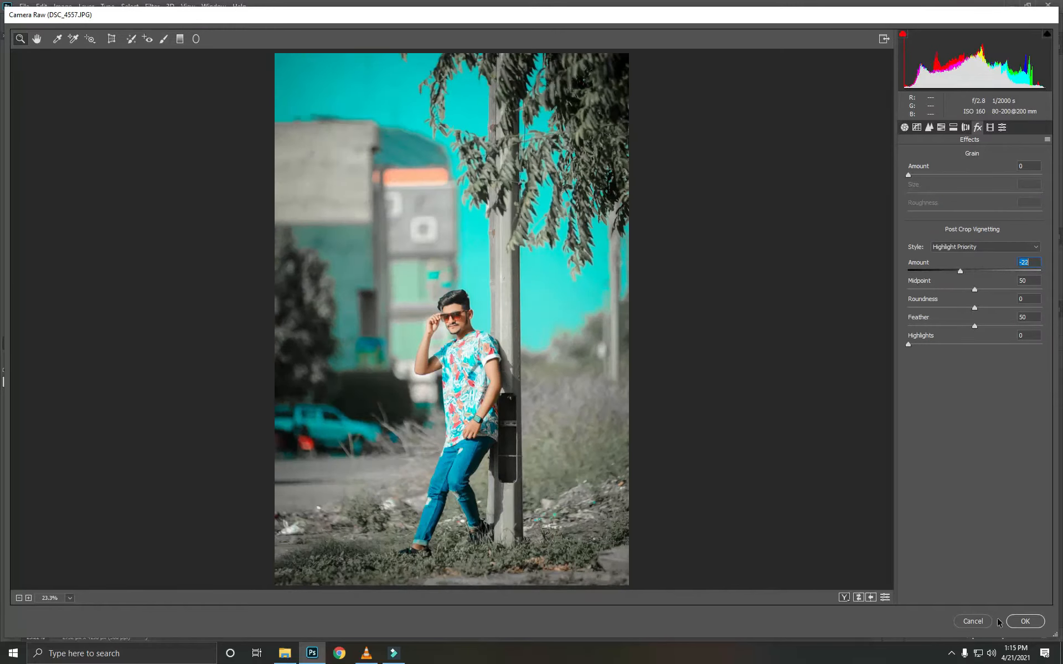
click(1020, 622)
Step: Merge the vignetted layer with the background and make a new copy of the result
right_click(985, 411)
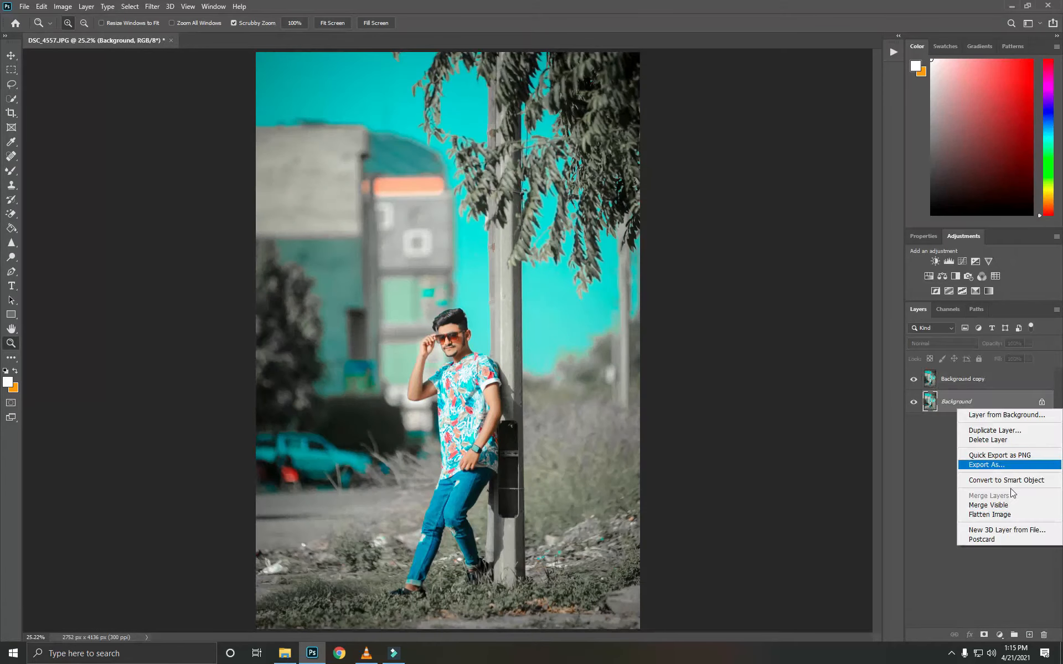
click(1012, 506)
key(ctrl+j)
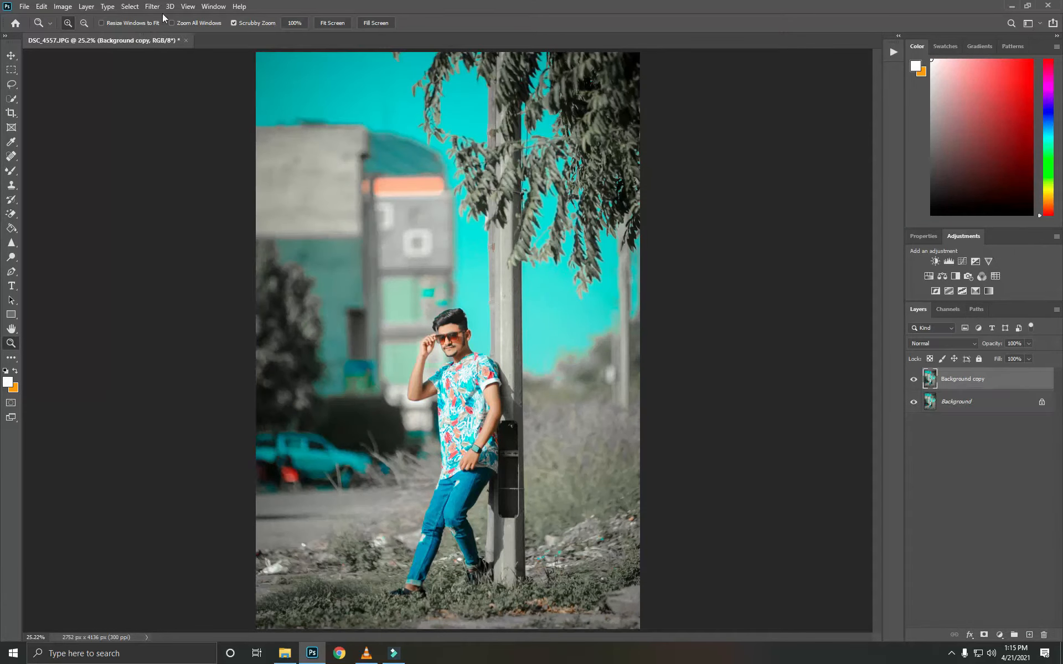
Step: Apply the High Pass filter to the copied layer
click(157, 7)
mouse_move(190, 224)
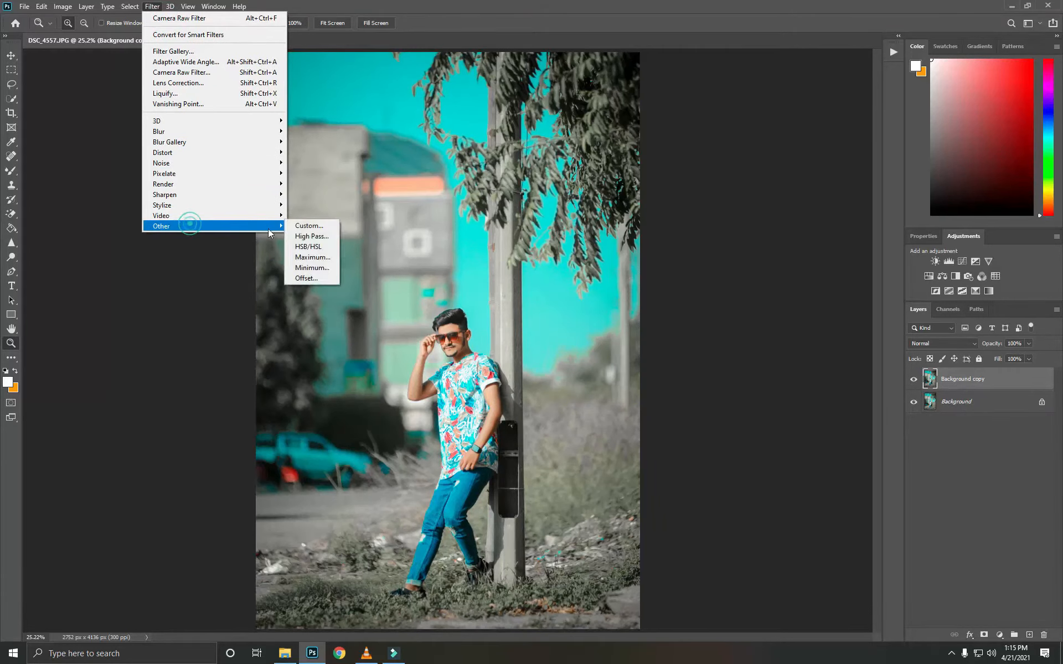
click(303, 239)
click(588, 164)
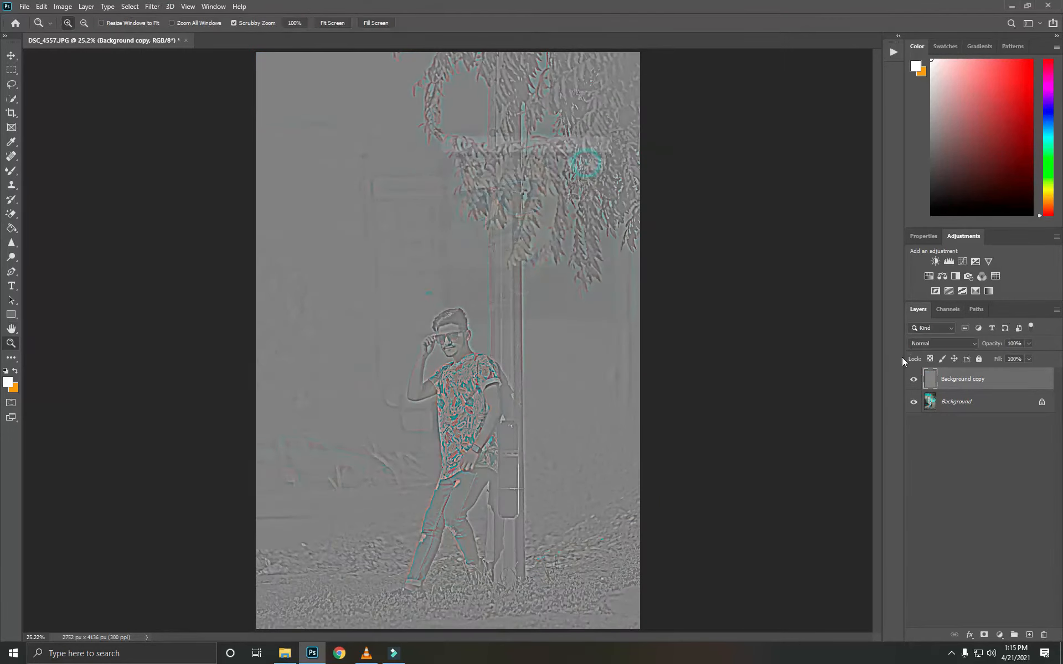
Step: Set the High Pass layer's blend mode to Linear Light and its opacity to 14%
click(928, 344)
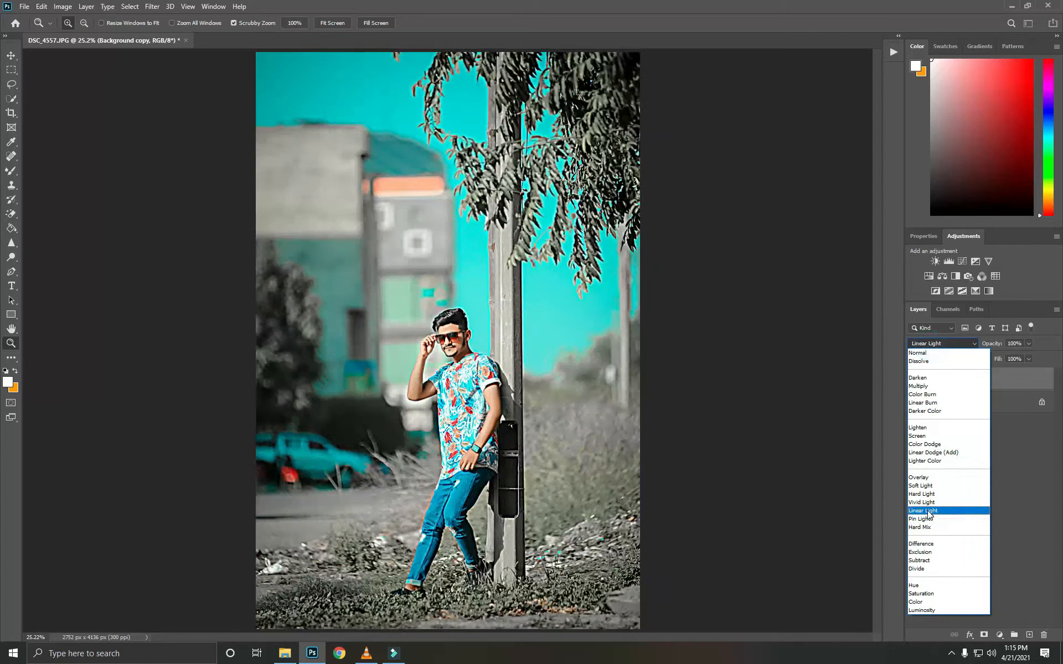
click(921, 508)
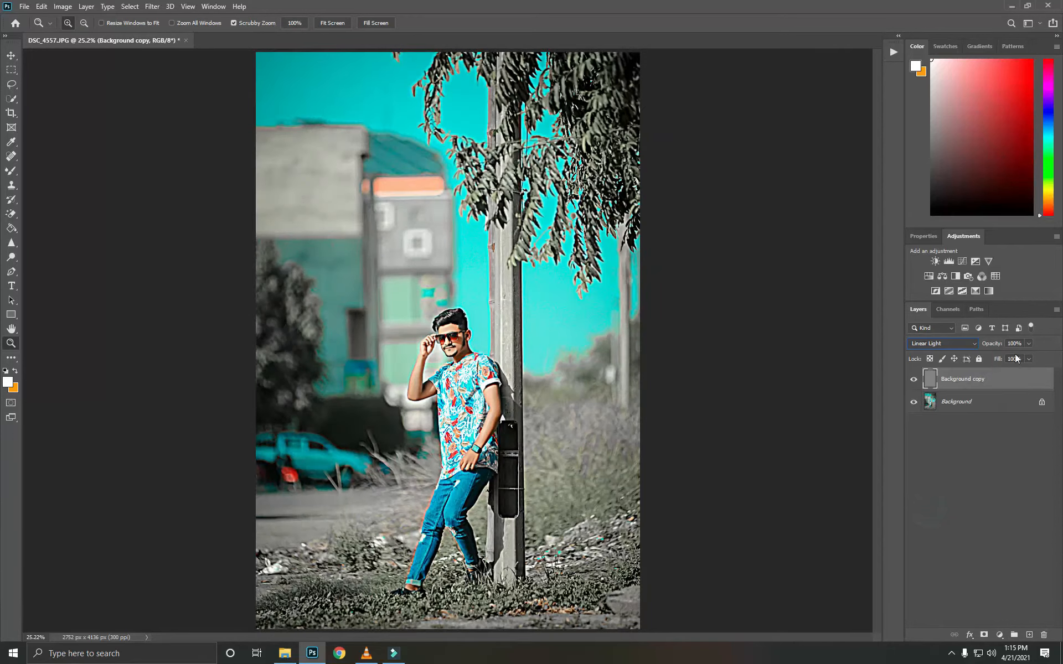
click(1028, 343)
drag(990, 359, 987, 358)
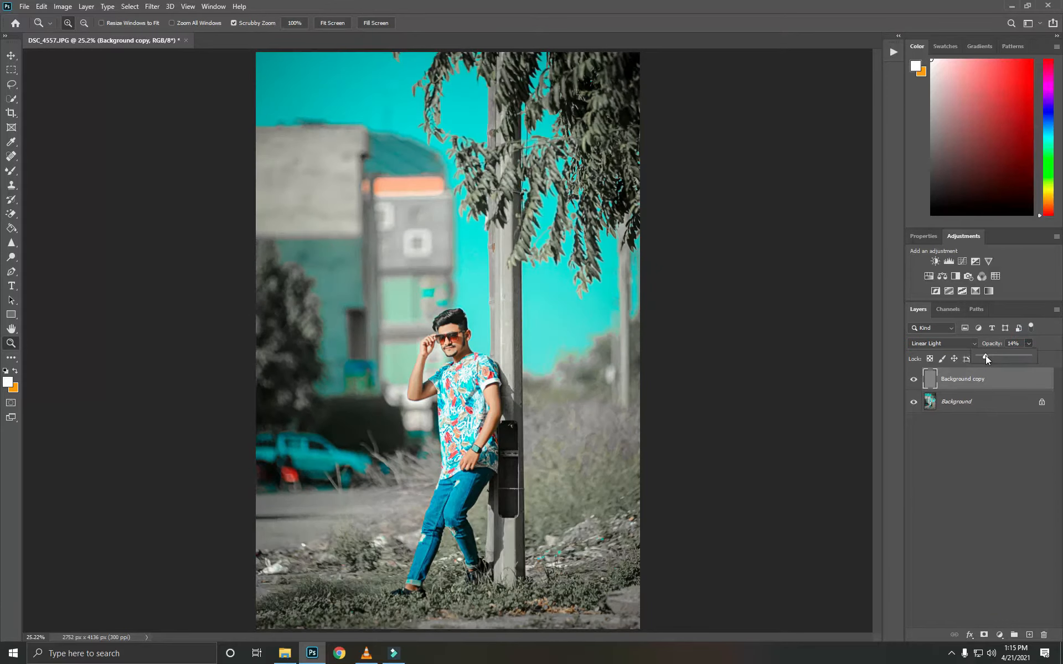
Step: Merge the sharpening layer into the background and duplicate the merged image
right_click(985, 379)
click(899, 516)
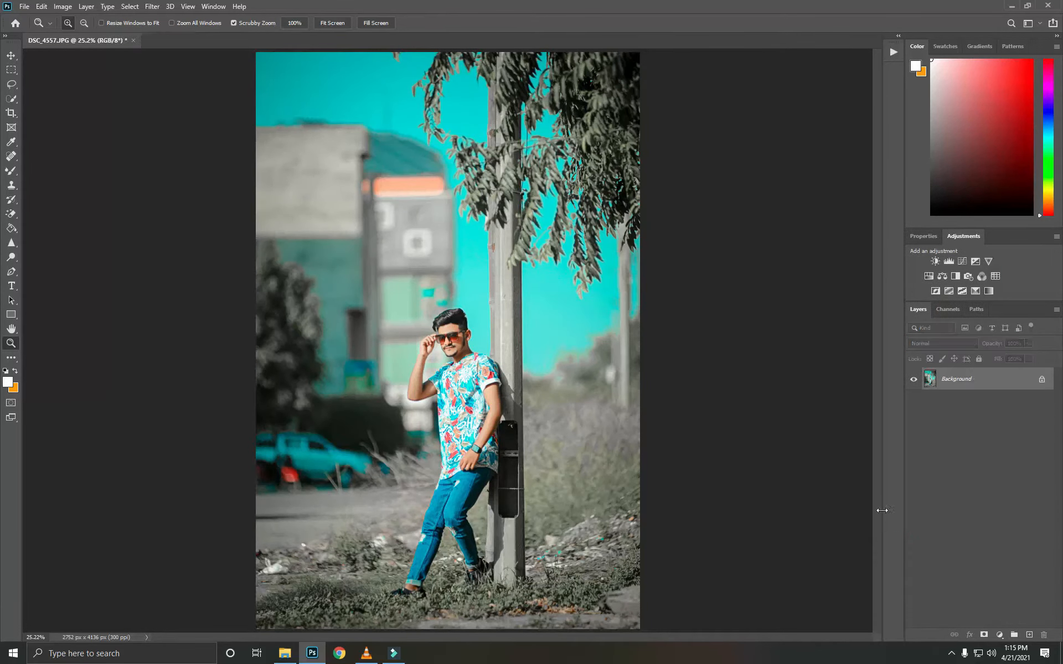
key(ctrl+j)
Step: Open the Liquify filter and nudge the front hair along the forehead using the Forward Warp tool at size 100
click(152, 6)
click(174, 93)
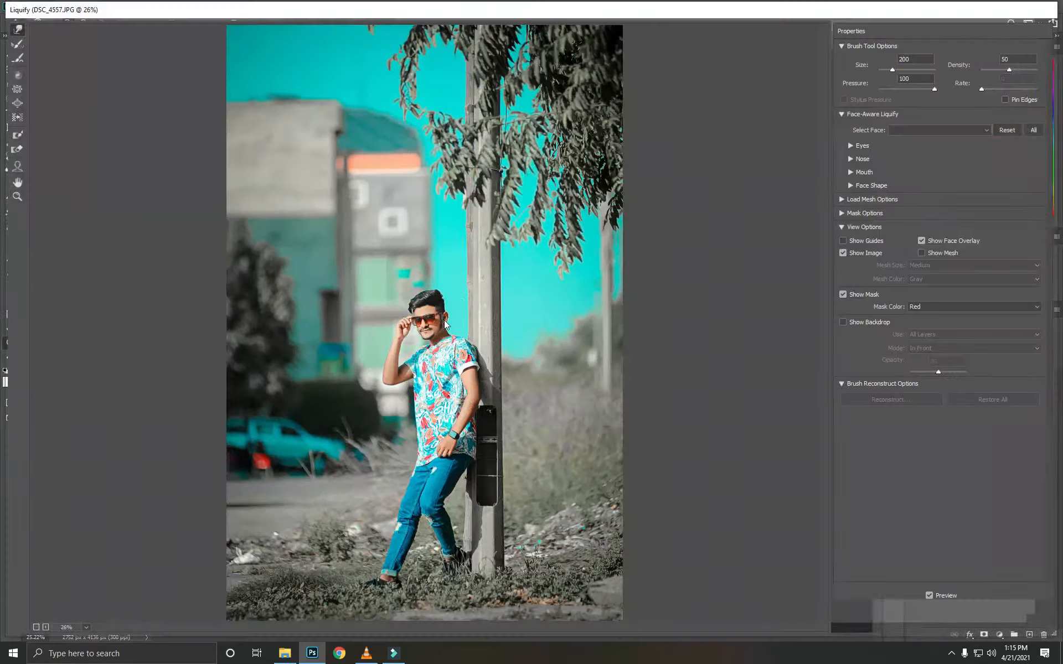
key(ctrl+plus)
key(ctrl+plus)
key(ctrl+plus)
key(ctrl+plus)
key(ctrl+plus)
drag(450, 258, 475, 360)
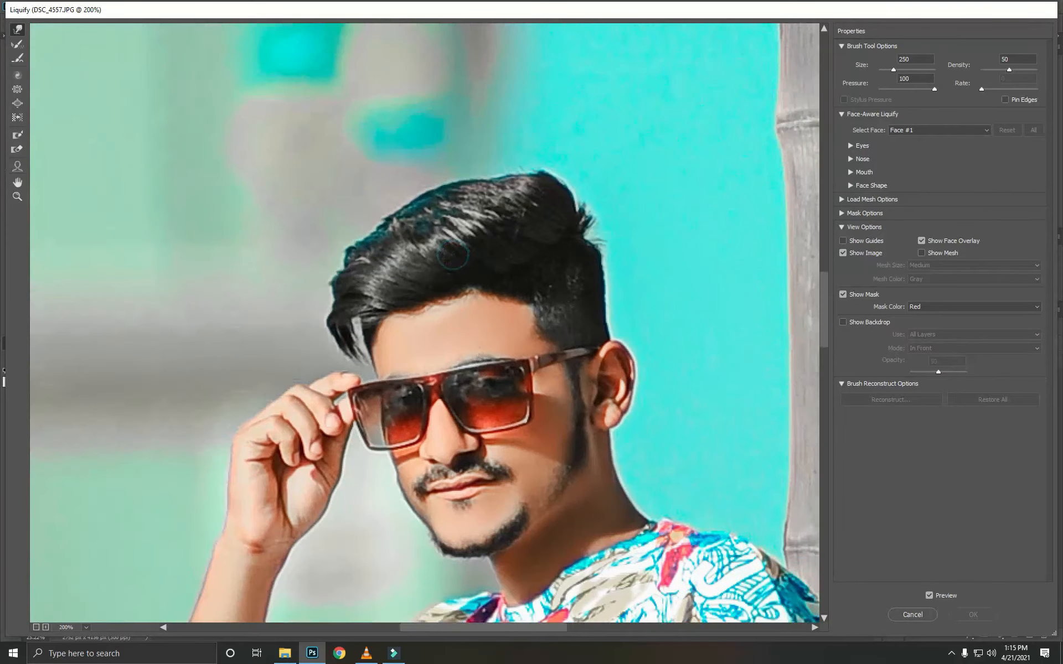
key(bracketright)
key(bracketright)
key(bracketleft)
key(bracketleft)
key(bracketleft)
key(bracketleft)
click(467, 268)
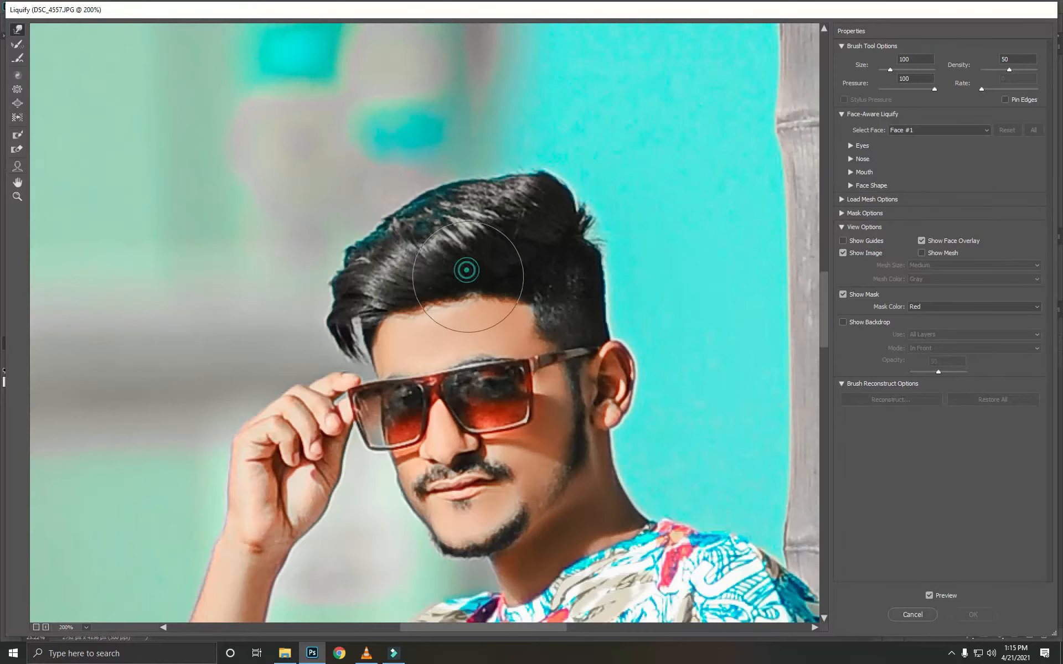
click(425, 281)
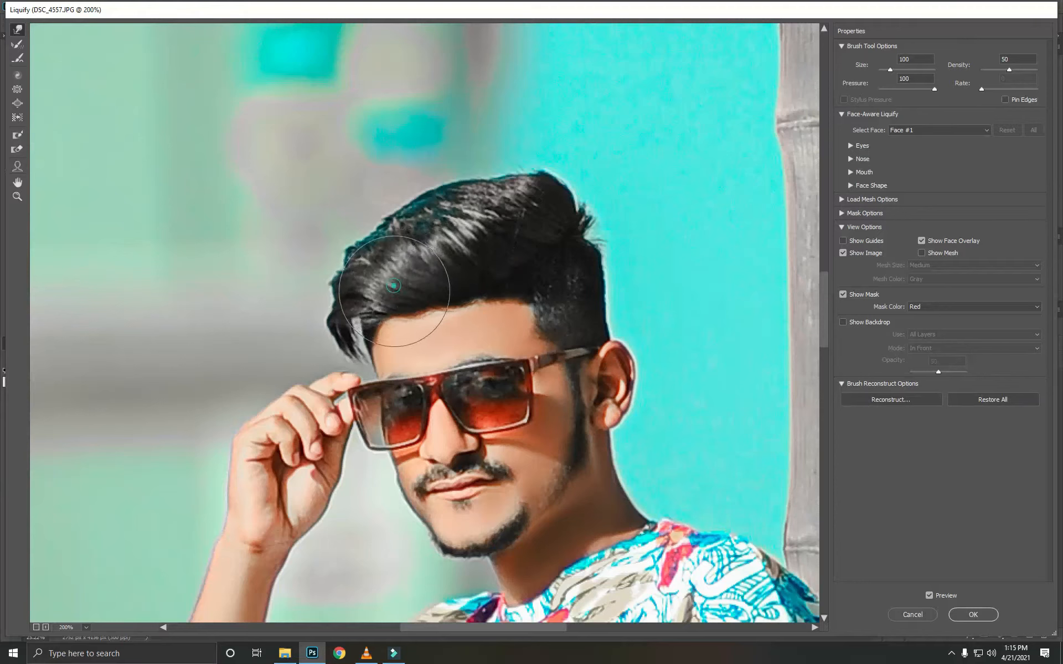
Step: Push the top of the hair upward with a larger Forward Warp brush to add volume
key(bracketright)
key(bracketright)
key(bracketright)
mouse_move(503, 238)
mouse_down()
mouse_move(529, 235)
mouse_move(549, 213)
mouse_move(503, 187)
mouse_up()
mouse_move(466, 230)
mouse_down()
mouse_move(386, 234)
mouse_move(476, 207)
mouse_up()
drag(498, 215, 496, 204)
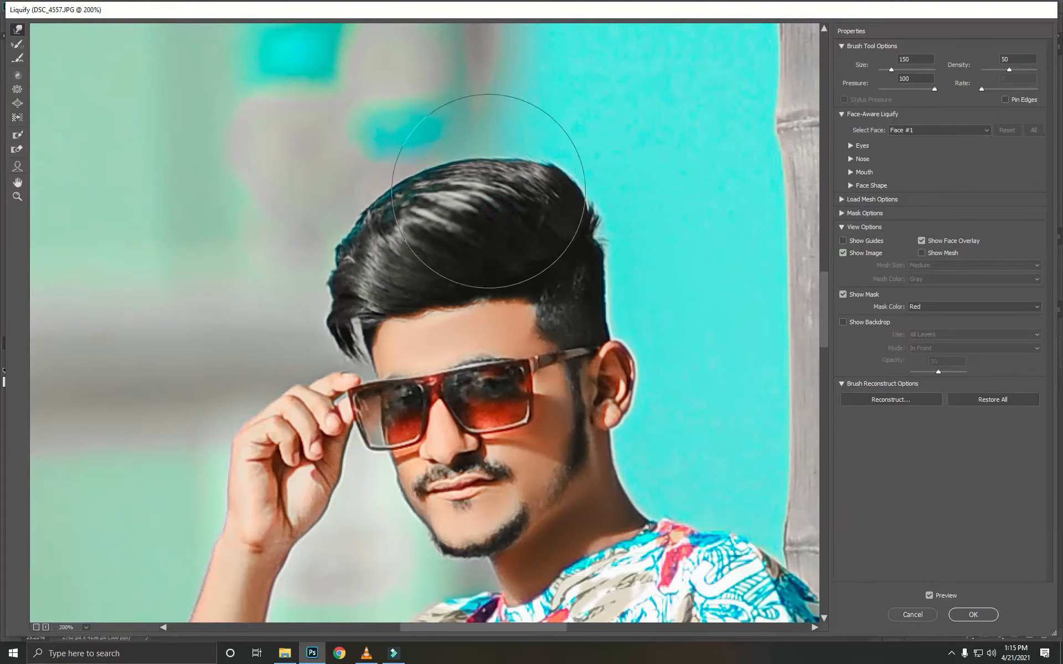
Step: Refine the outline of the top and back of the hair with varying brush sizes and apply Liquify
key(bracketleft)
key(bracketleft)
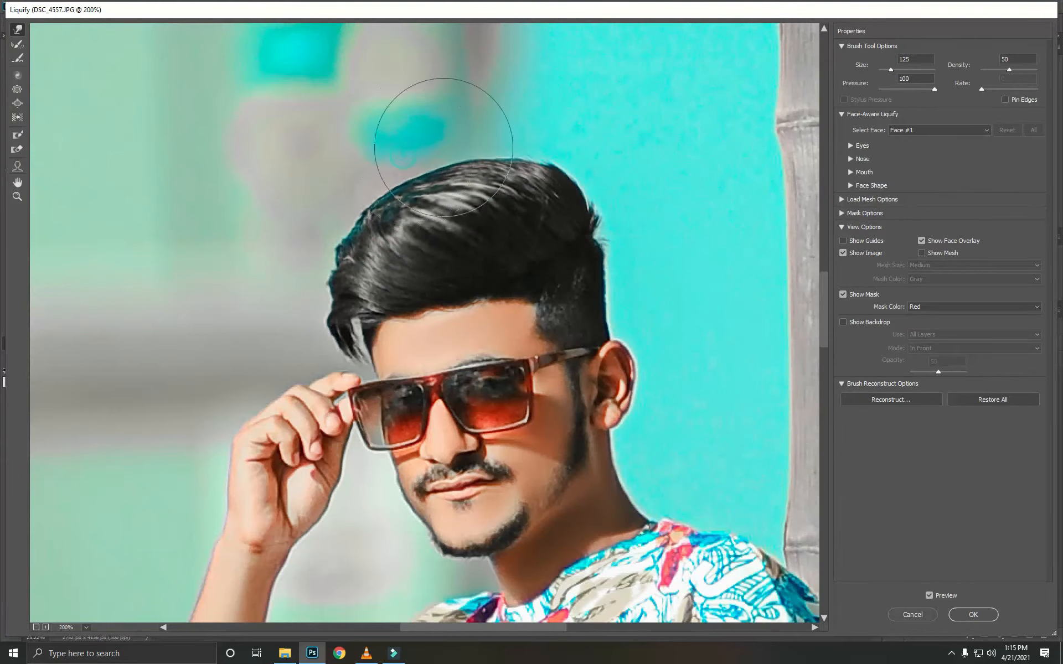
key(bracketright)
key(bracketright)
key(bracketleft)
key(bracketleft)
key(bracketleft)
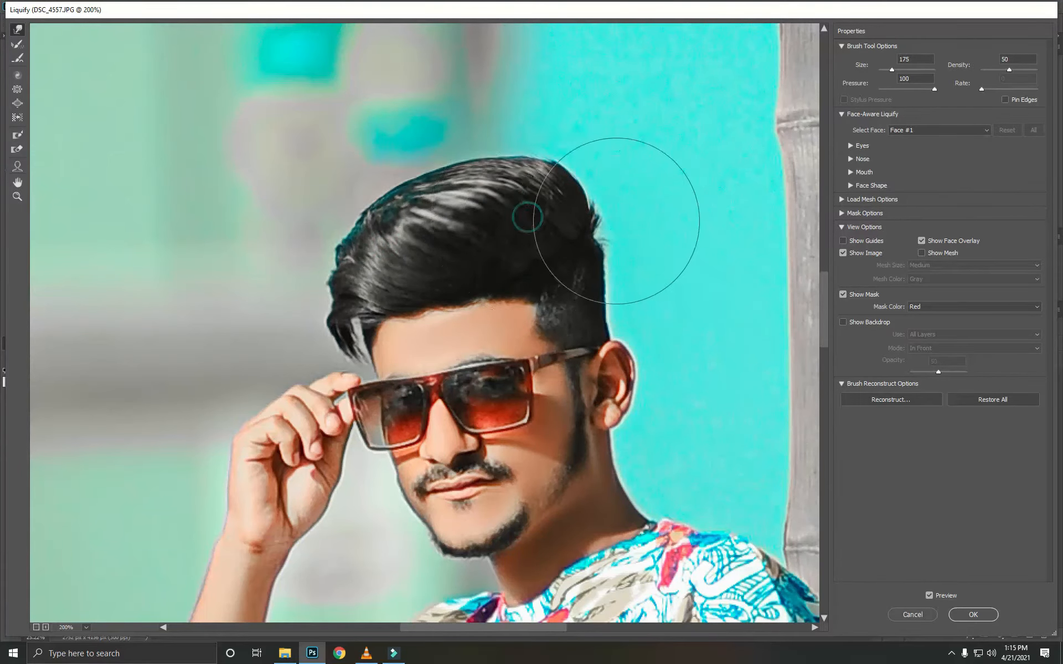
click(987, 613)
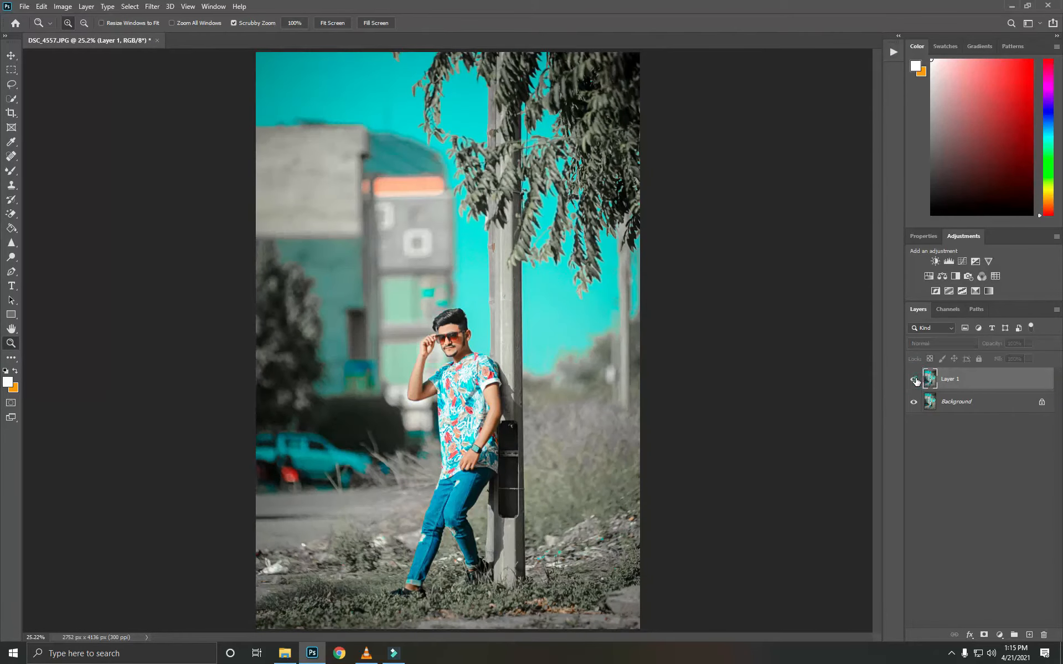
Step: Merge the reshaped layer into the background and duplicate it for further color adjustments
right_click(968, 390)
click(880, 517)
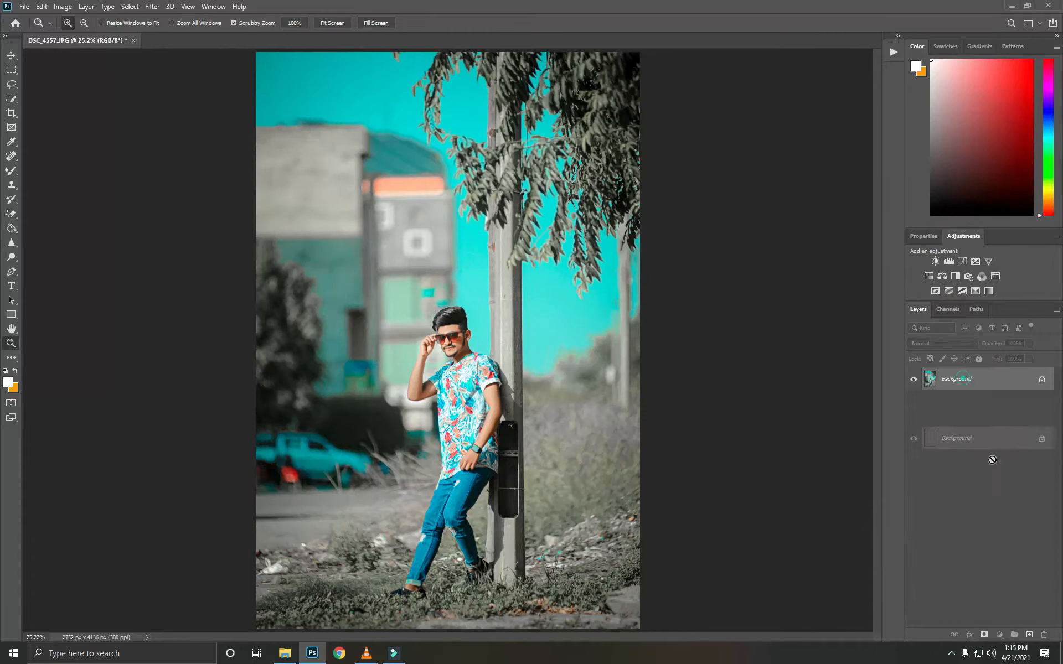
key(ctrl+j)
Step: Apply a Brightness/Contrast adjustment with brightness 11 and increased contrast to the duplicated layer
click(70, 6)
mouse_move(80, 35)
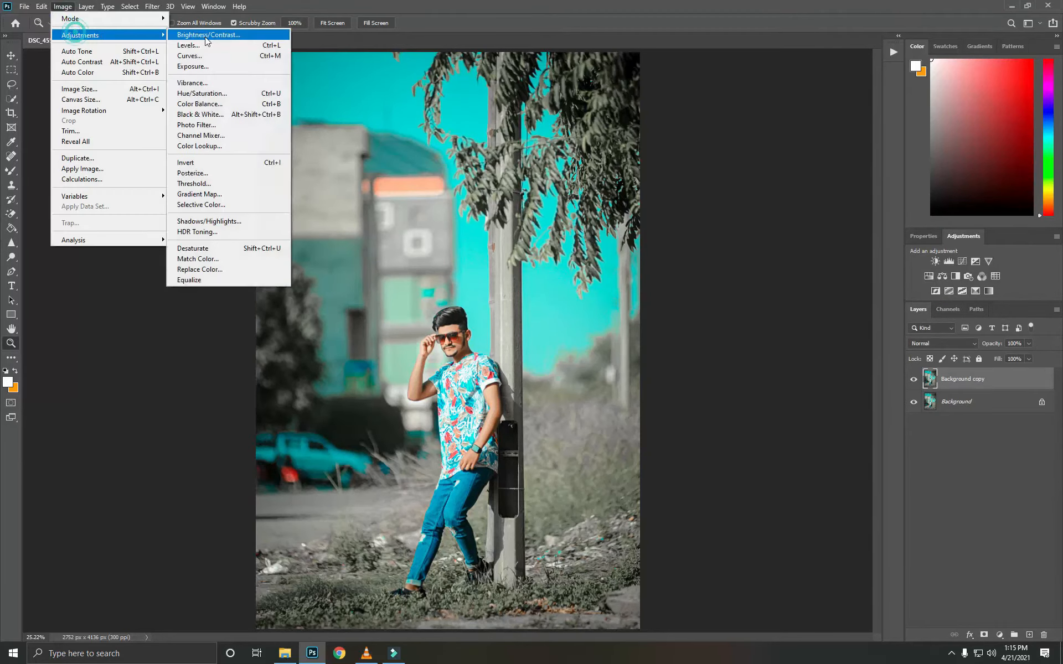
click(200, 35)
drag(503, 200, 514, 232)
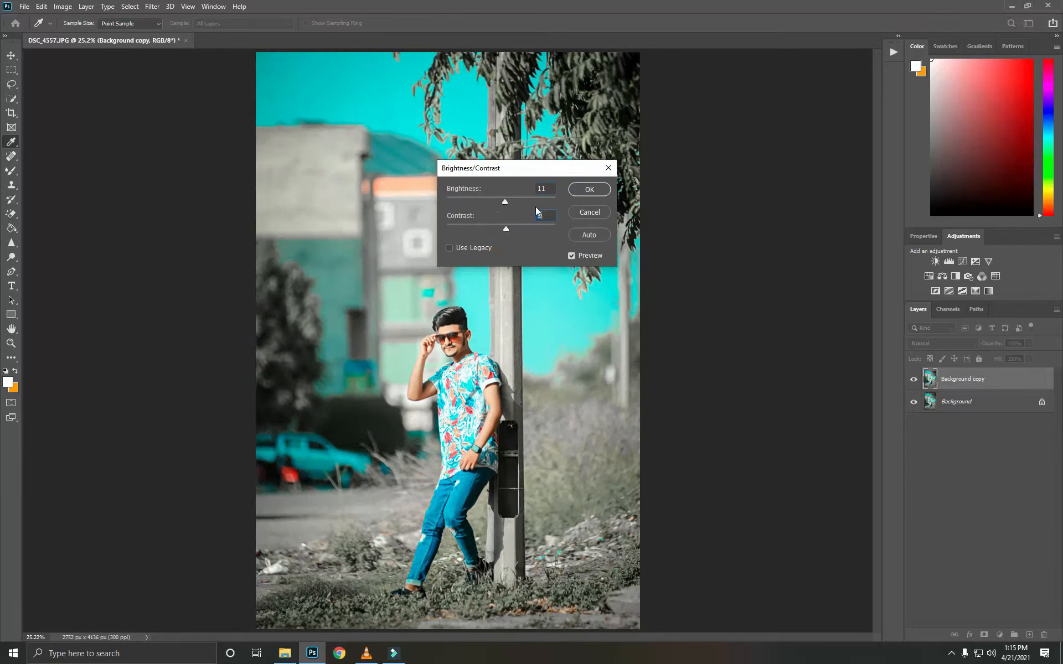
click(589, 189)
key(z)
Step: In Selective Color, set the Whites to Cyan -6, Magenta -31, Yellow -11 and Black +22
click(63, 11)
mouse_move(80, 34)
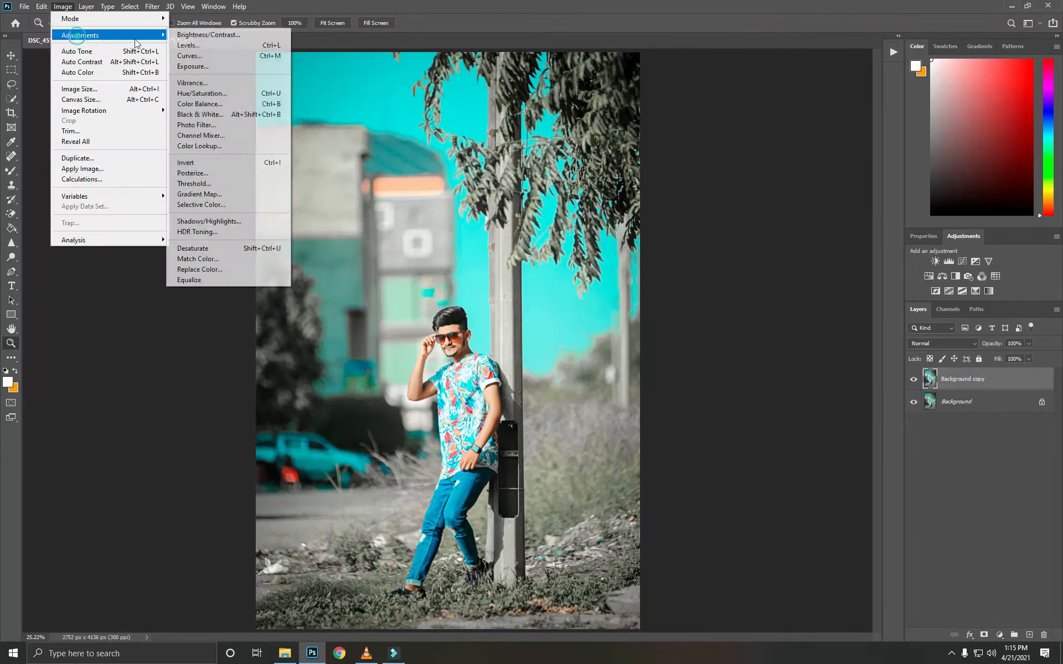
click(199, 220)
click(672, 104)
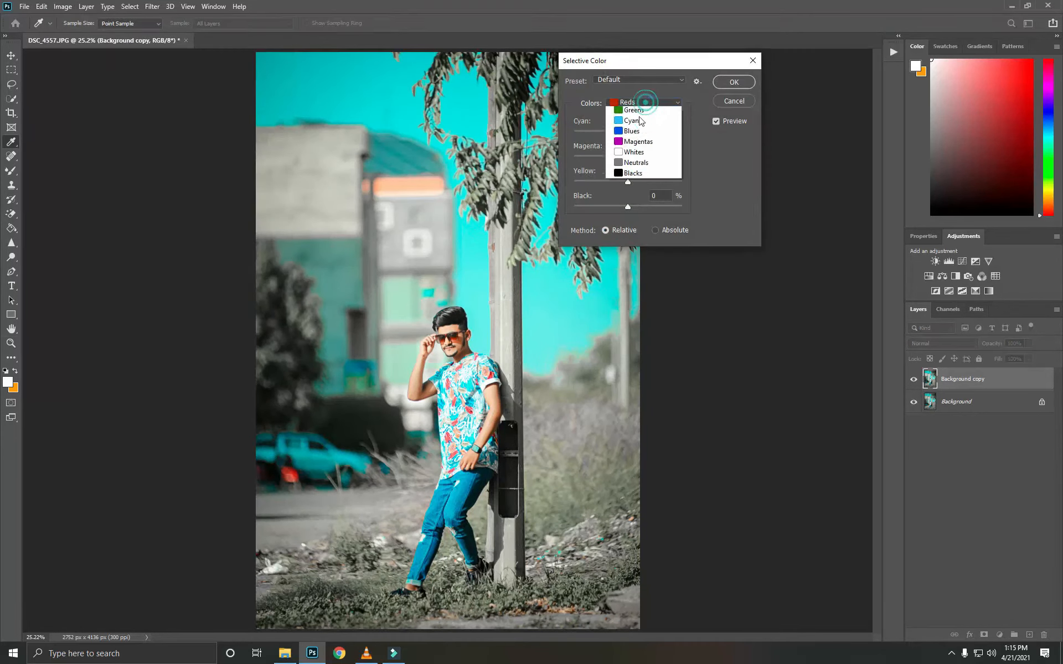
click(642, 175)
drag(627, 133, 640, 208)
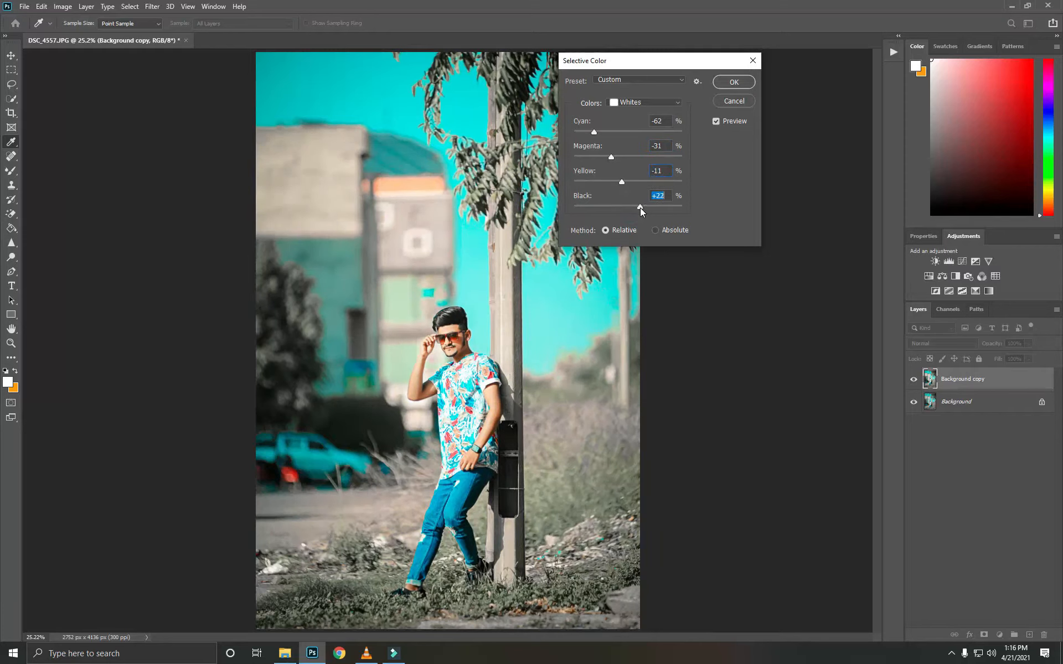
drag(591, 134, 625, 134)
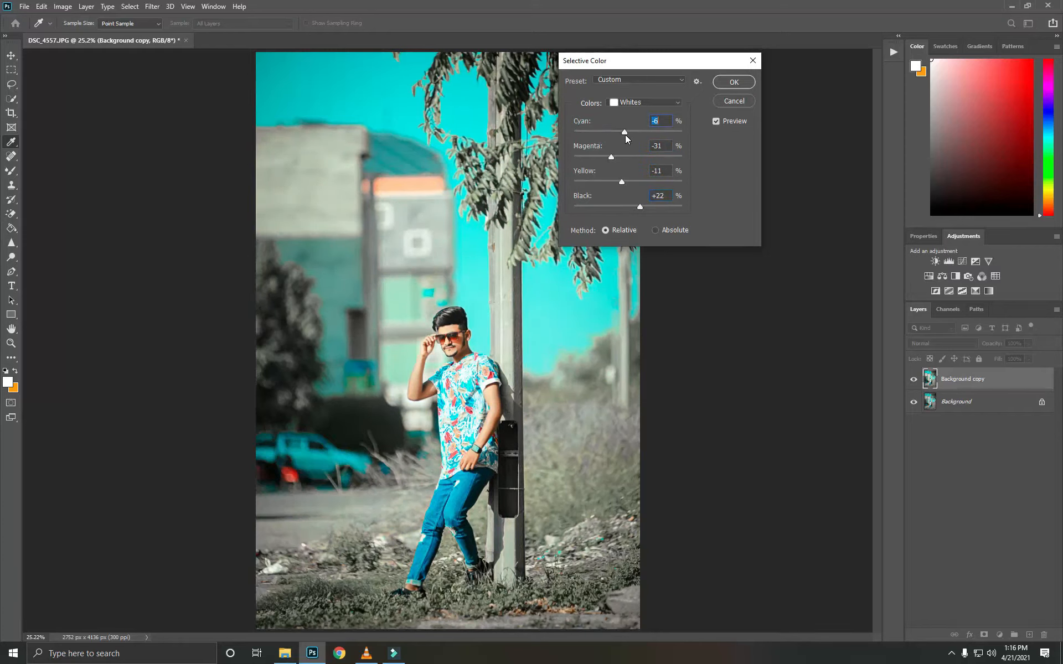
Step: In Selective Color, set the Neutrals to Cyan +4 and Magenta +3, and fine-tune their Yellow and Black values
click(645, 102)
click(634, 185)
drag(627, 132, 633, 159)
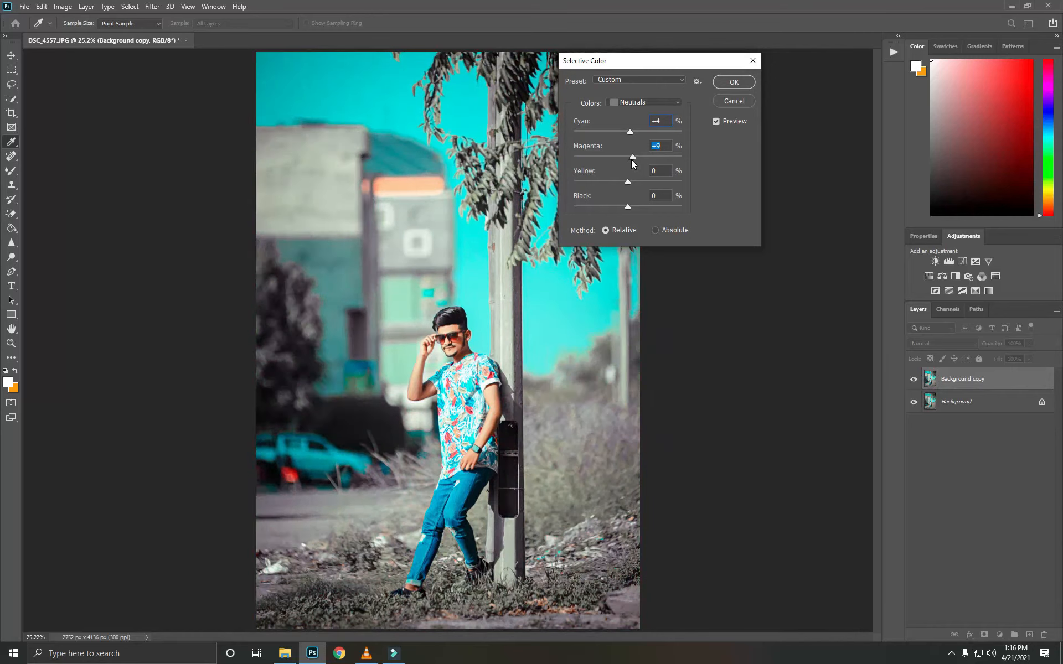
click(628, 181)
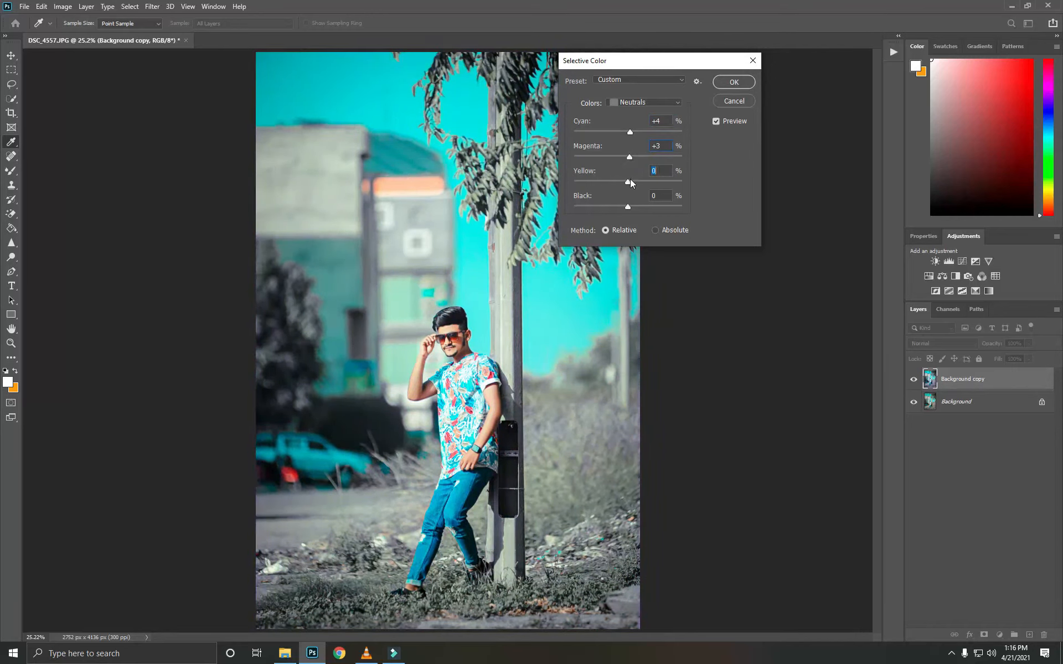
drag(626, 178, 626, 206)
Step: Set the Blacks to Black +6 in Selective Color and apply the adjustment
click(640, 104)
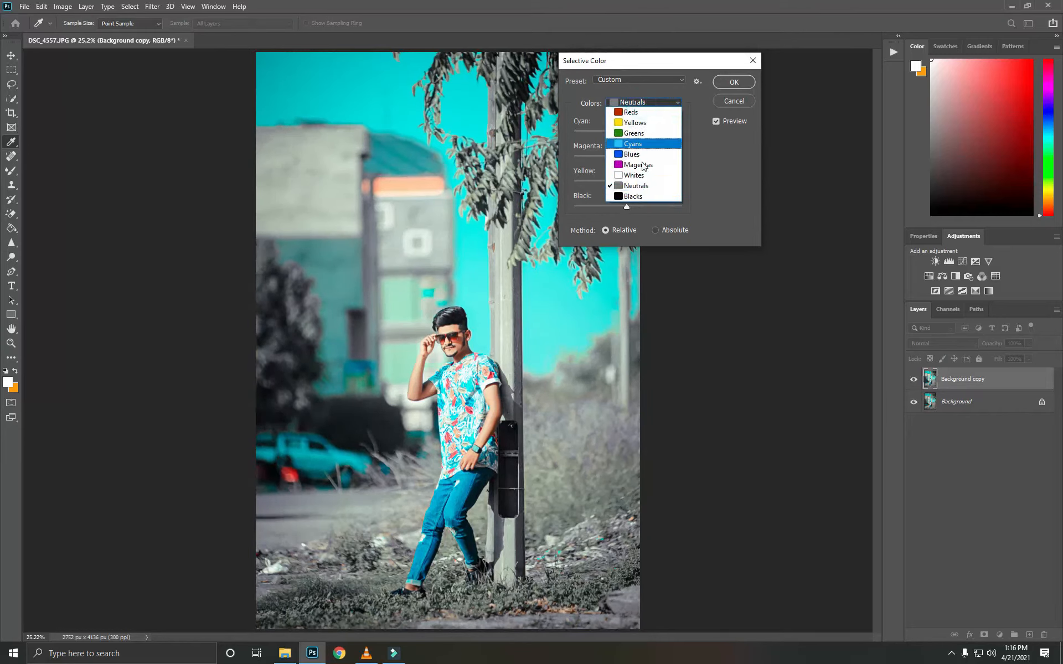
click(638, 195)
drag(628, 207, 631, 207)
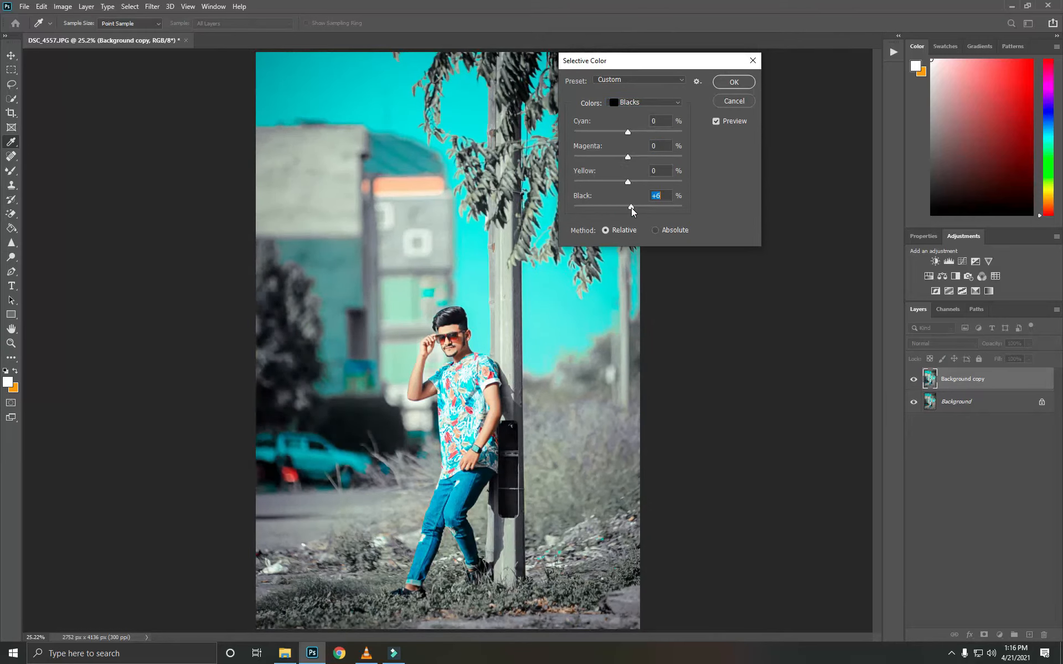
click(725, 81)
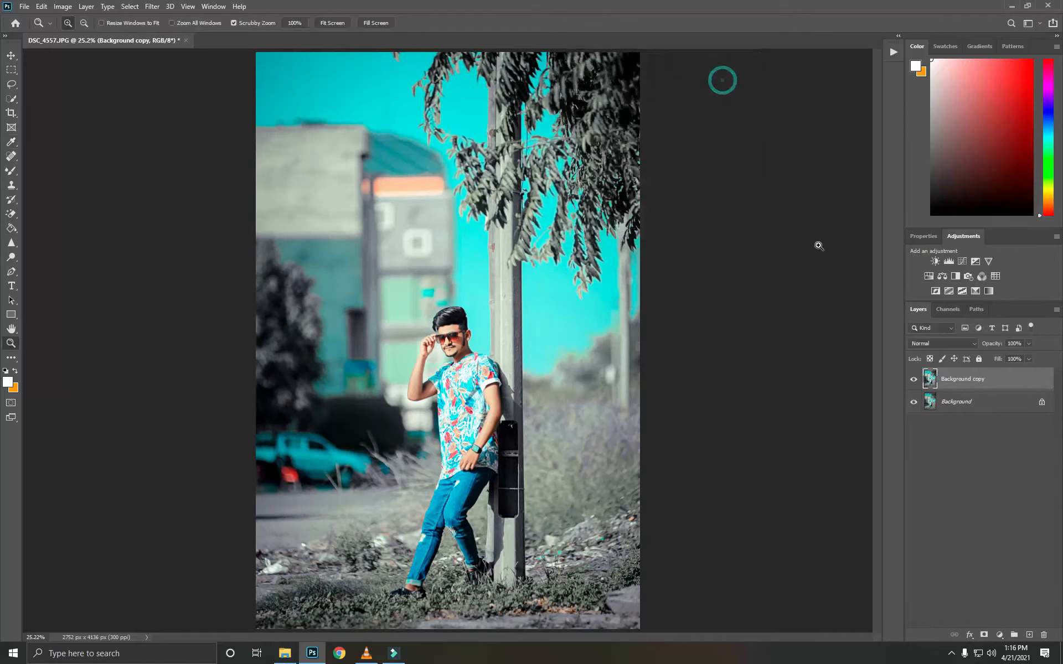
Step: Merge the color-adjusted copy into the background and duplicate the result as a new layer
right_click(970, 403)
click(984, 496)
key(ctrl+j)
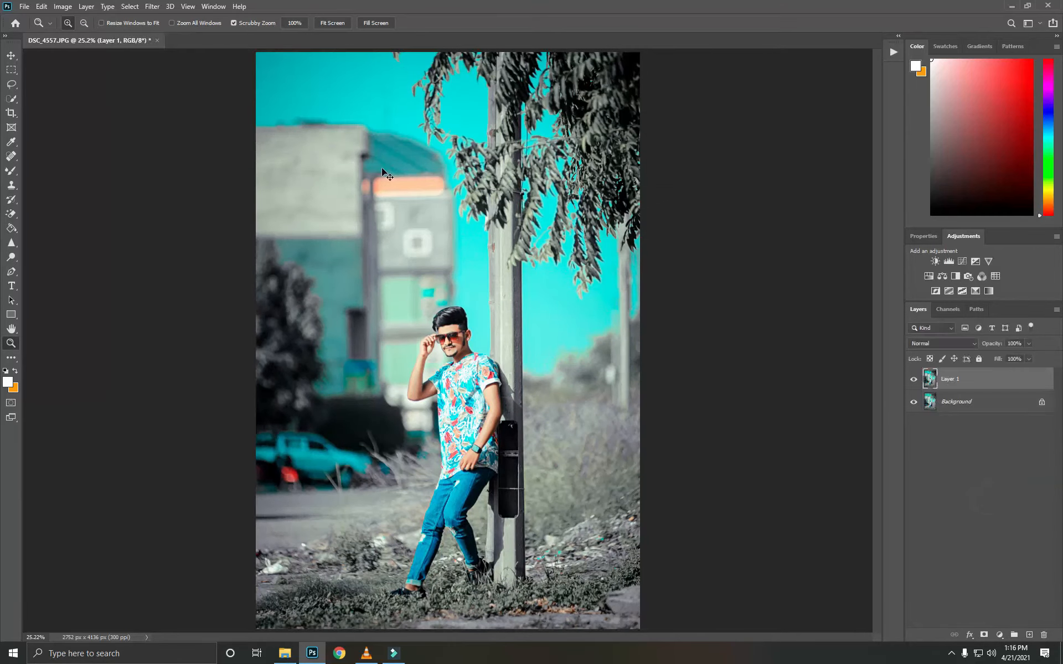
Step: Apply Match Color to the duplicated layer with a Color Intensity of 109
click(63, 7)
mouse_move(94, 33)
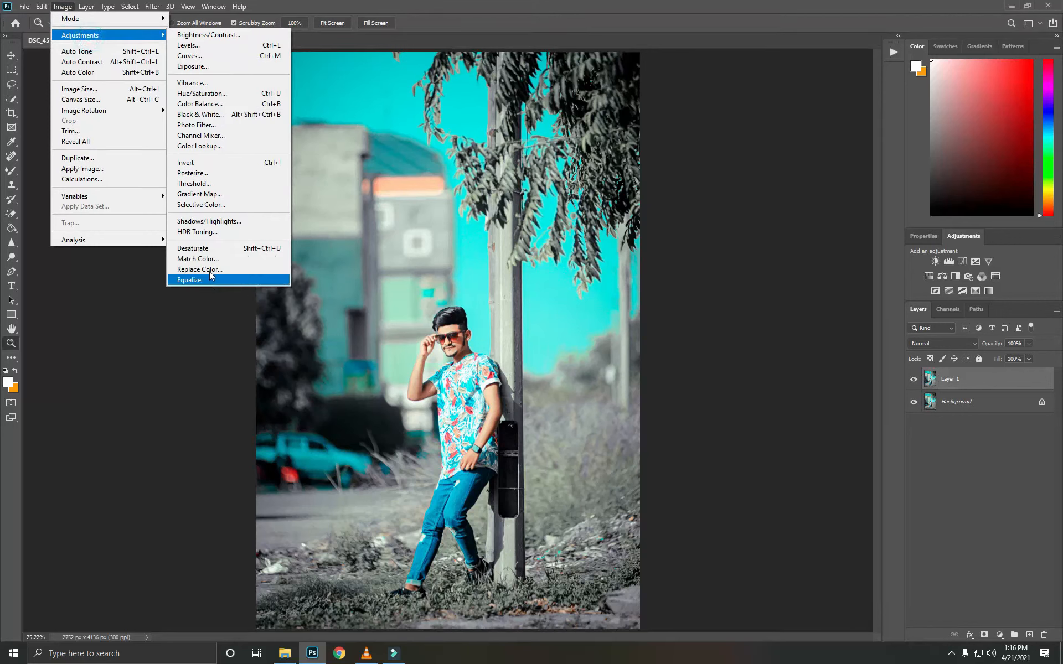
click(205, 255)
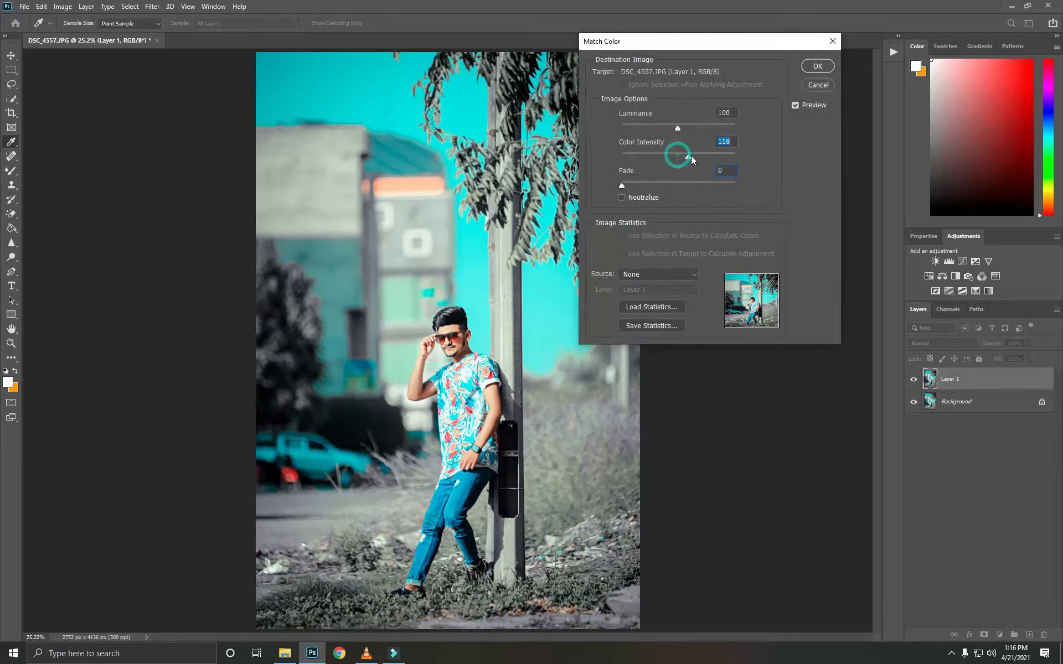
drag(691, 157, 683, 158)
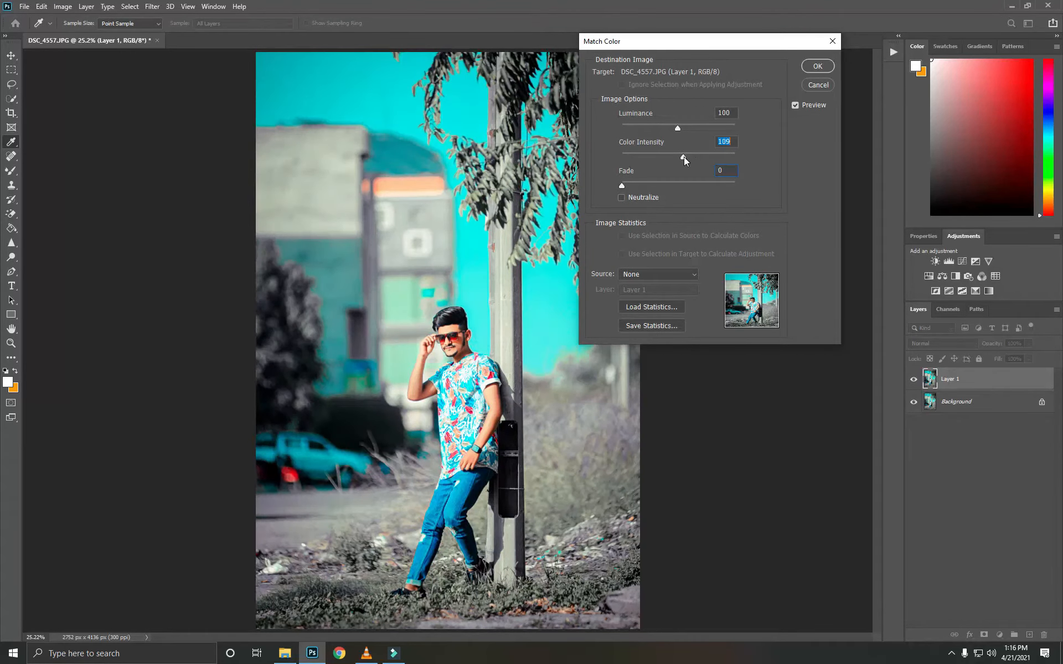
click(817, 66)
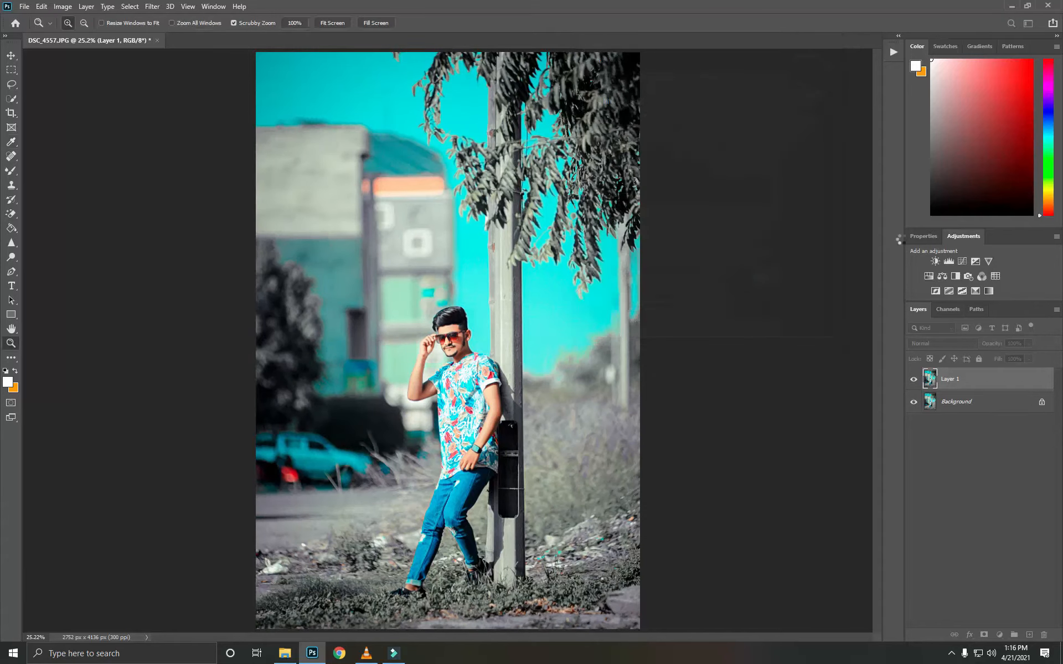
Step: Merge the Match Color layer into the background and make a fresh background copy
click(966, 402)
right_click(963, 401)
click(992, 505)
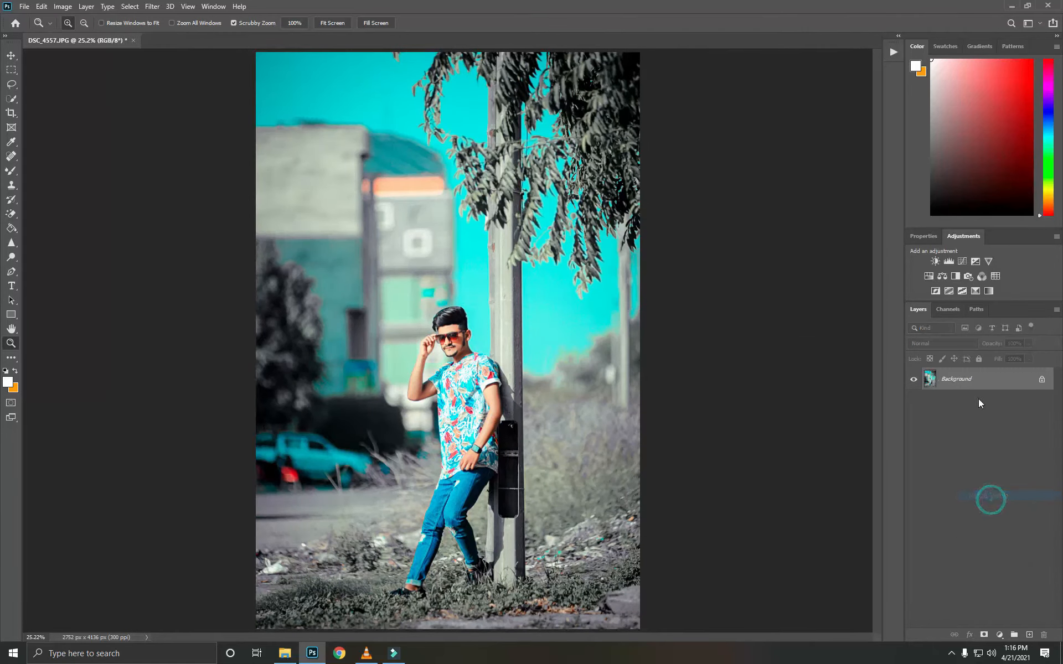
drag(974, 381, 1028, 635)
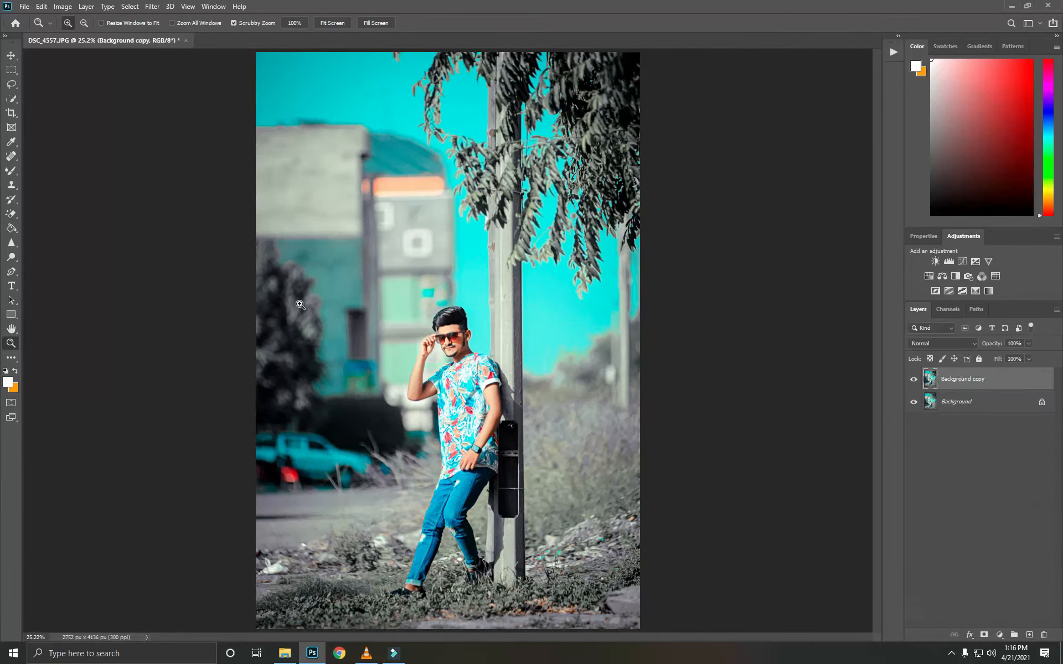
Step: Paint a soft white glow over the tree at the photo's left edge with a 2200 px brush and set the layer fill to 63%
click(11, 171)
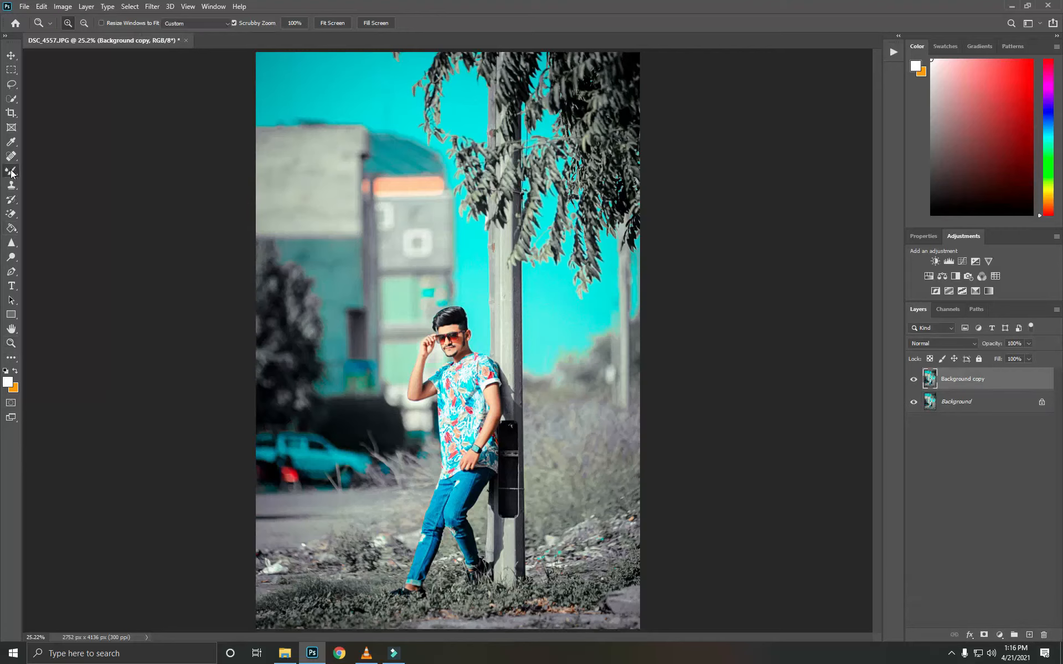
click(267, 341)
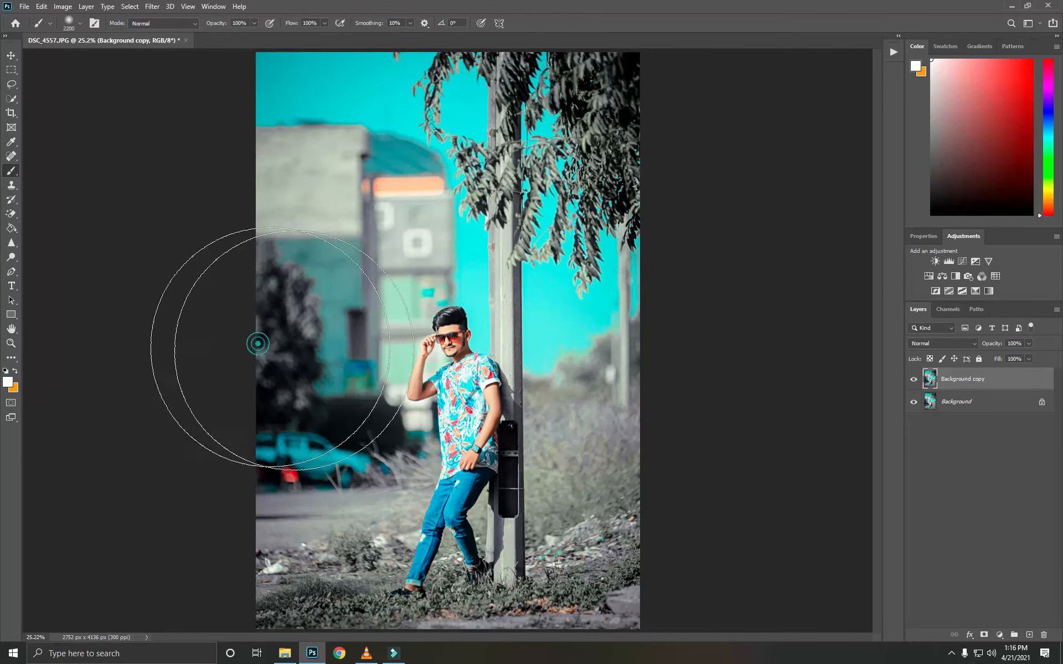
click(1028, 359)
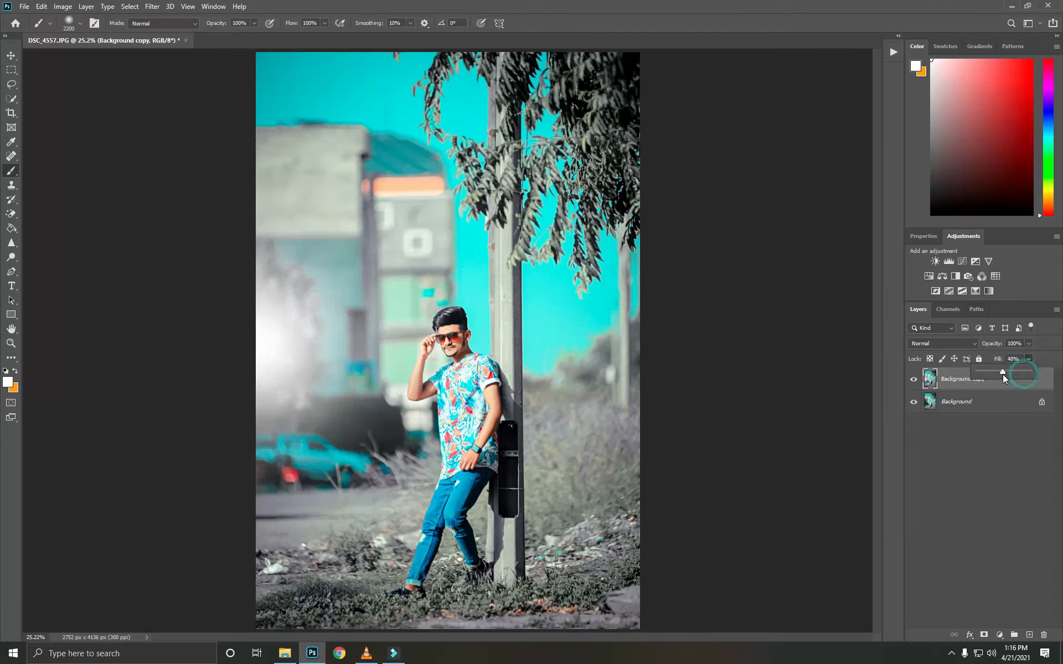
drag(1002, 374, 1010, 373)
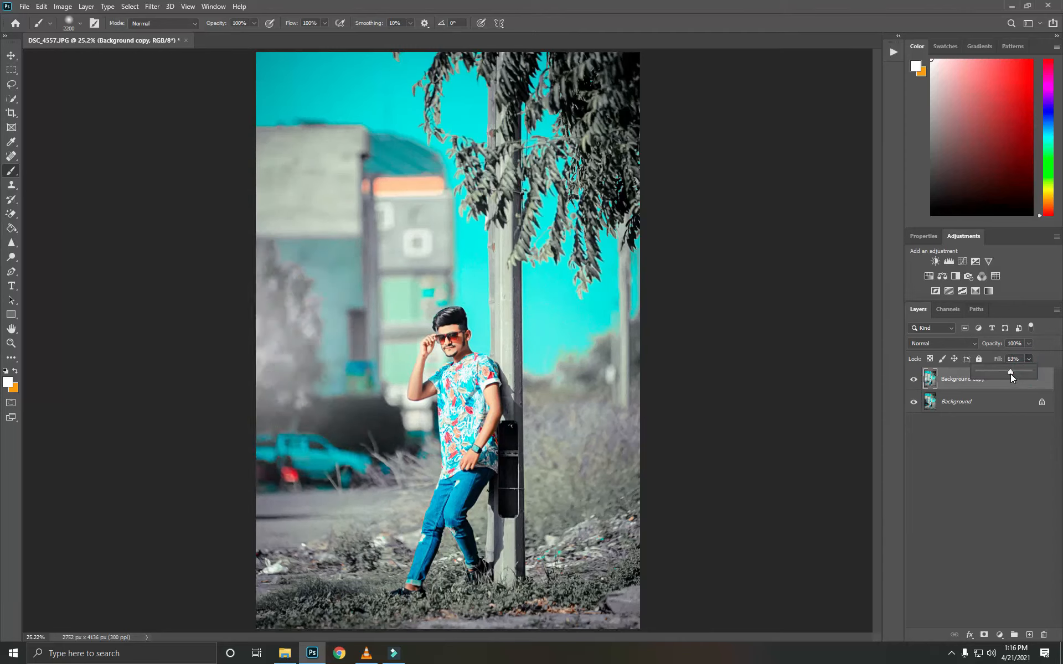
Step: Merge the glow layer into the background and duplicate the merged photo
right_click(993, 401)
click(991, 502)
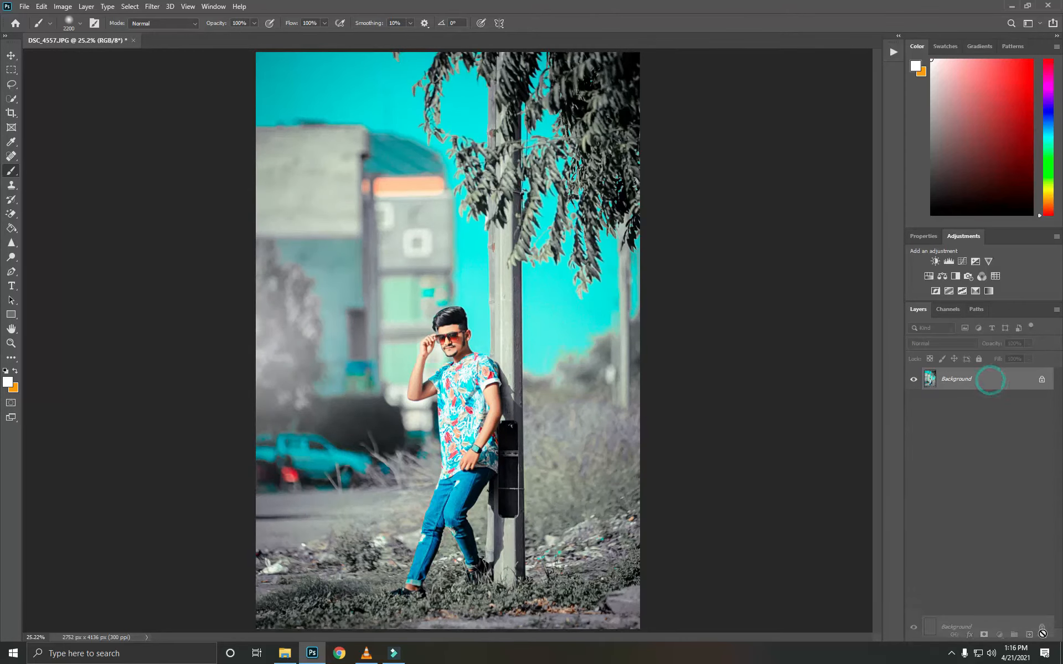
key(ctrl+j)
Step: Extend the canvas to the right with the Crop tool to about 4370 px wide, using the default white background color
click(11, 112)
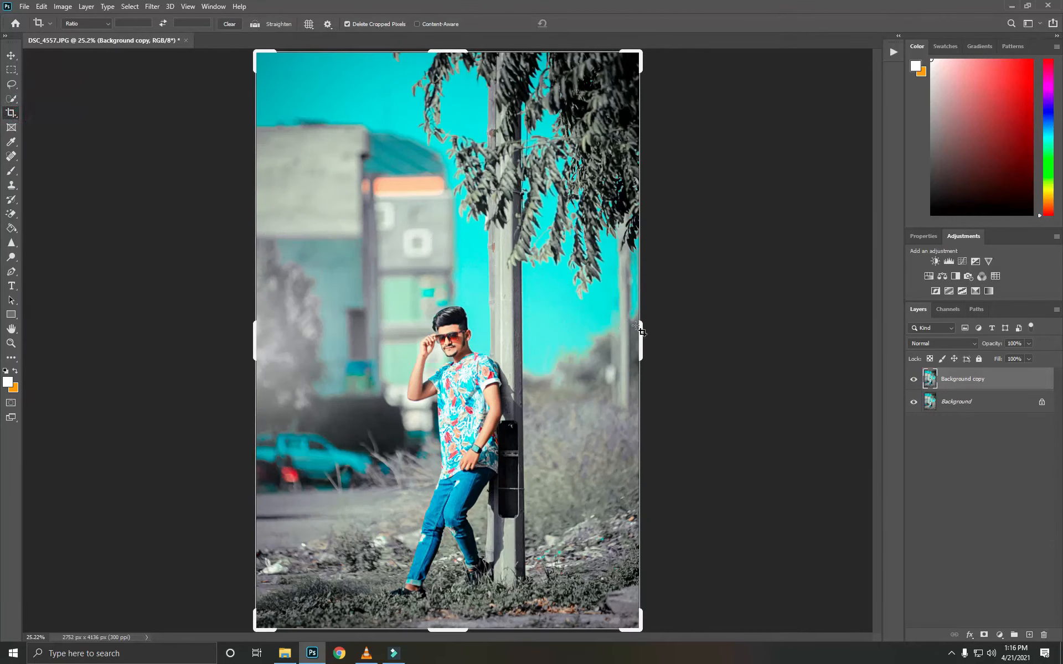
drag(694, 329, 756, 326)
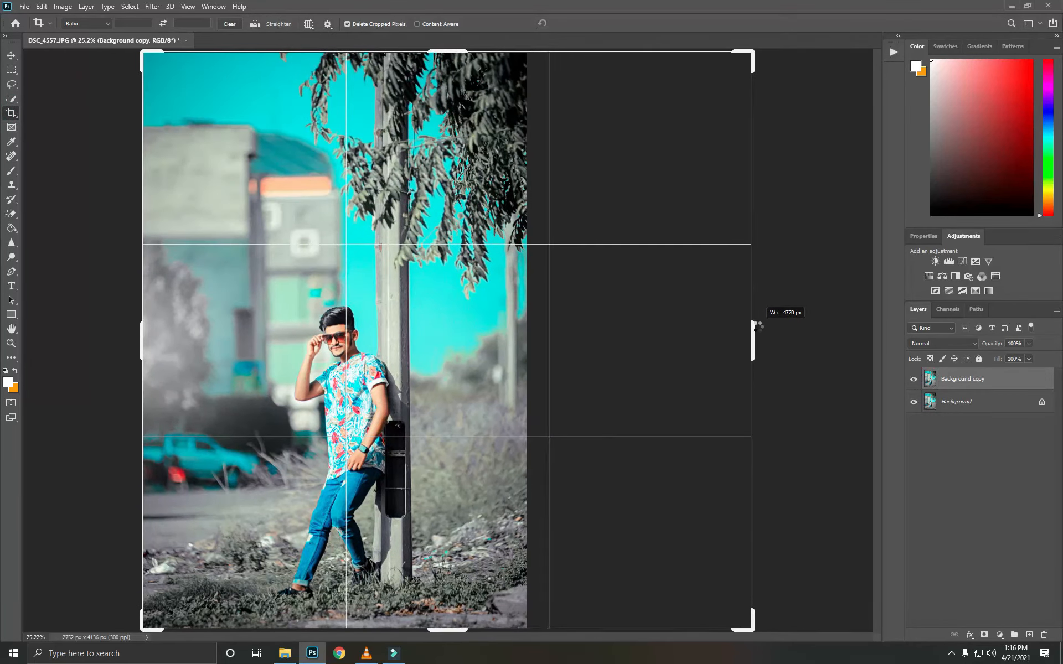
click(6, 370)
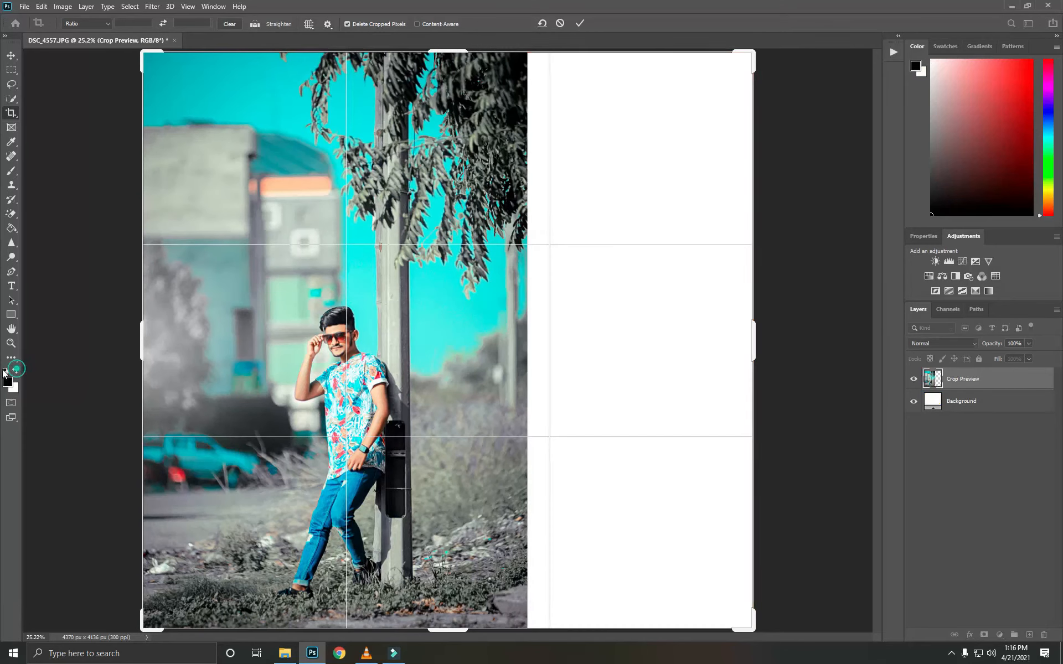
Step: Make a rectangular selection around the man from above his hair to his thighs
click(11, 69)
drag(307, 271, 333, 373)
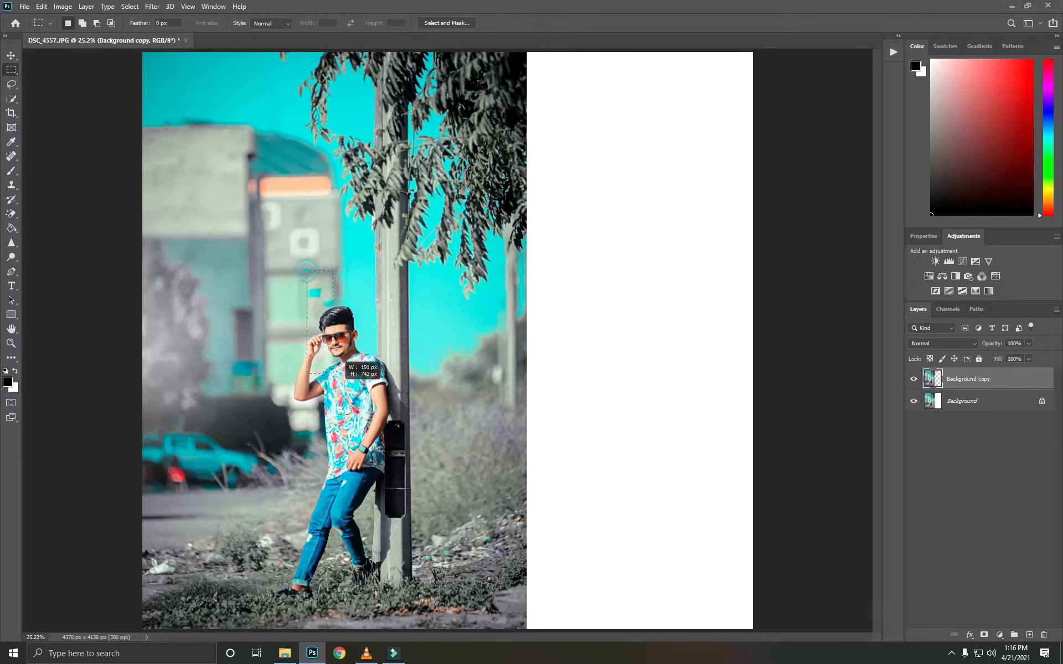
drag(344, 415, 385, 520)
drag(343, 454, 336, 453)
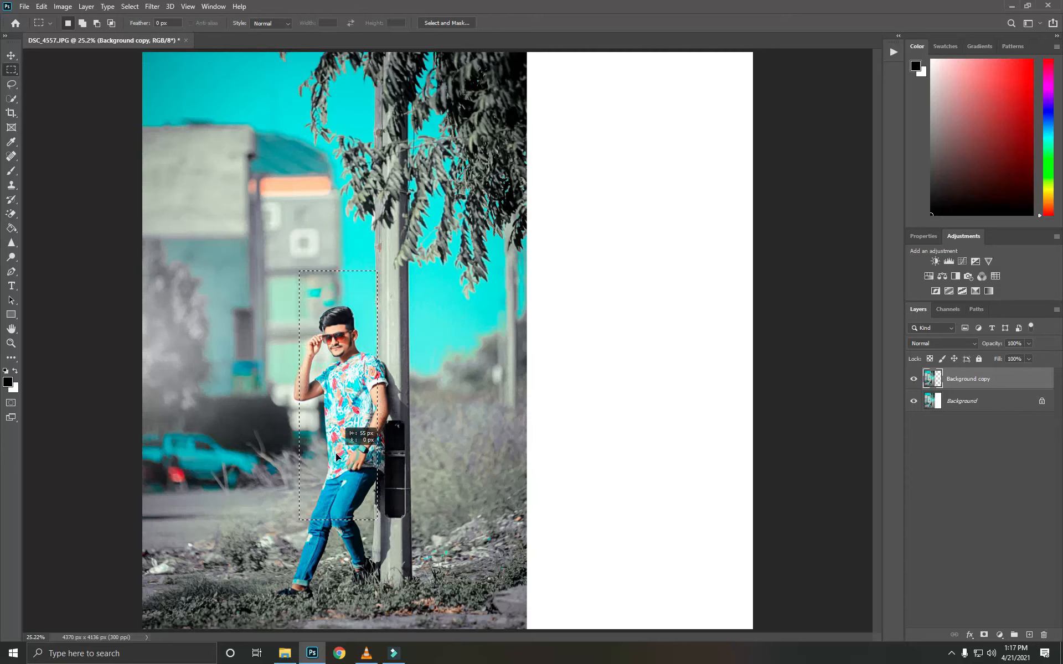
Step: Copy the selected portrait onto the white area and enlarge it to fill the canvas height, leaving a thin white divider
click(11, 55)
drag(437, 370, 637, 398)
key(ctrl+t)
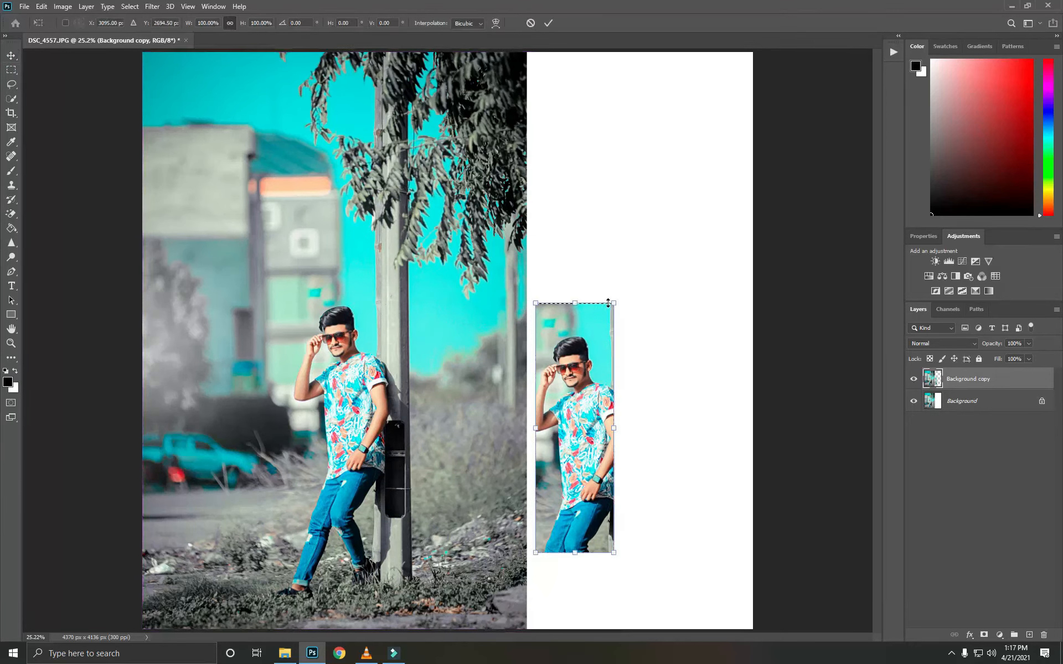
drag(614, 302, 1051, 2)
drag(665, 369, 656, 447)
Step: Crop the spare white strip off the right edge, reducing the canvas width to 4259 px
click(11, 70)
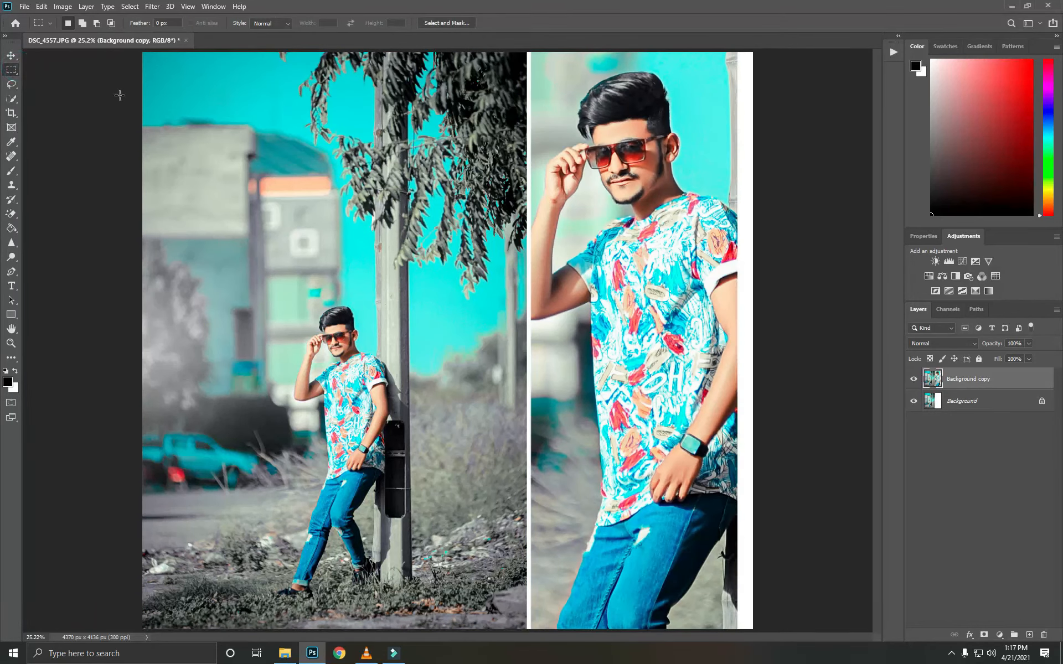
click(12, 114)
drag(753, 336, 747, 335)
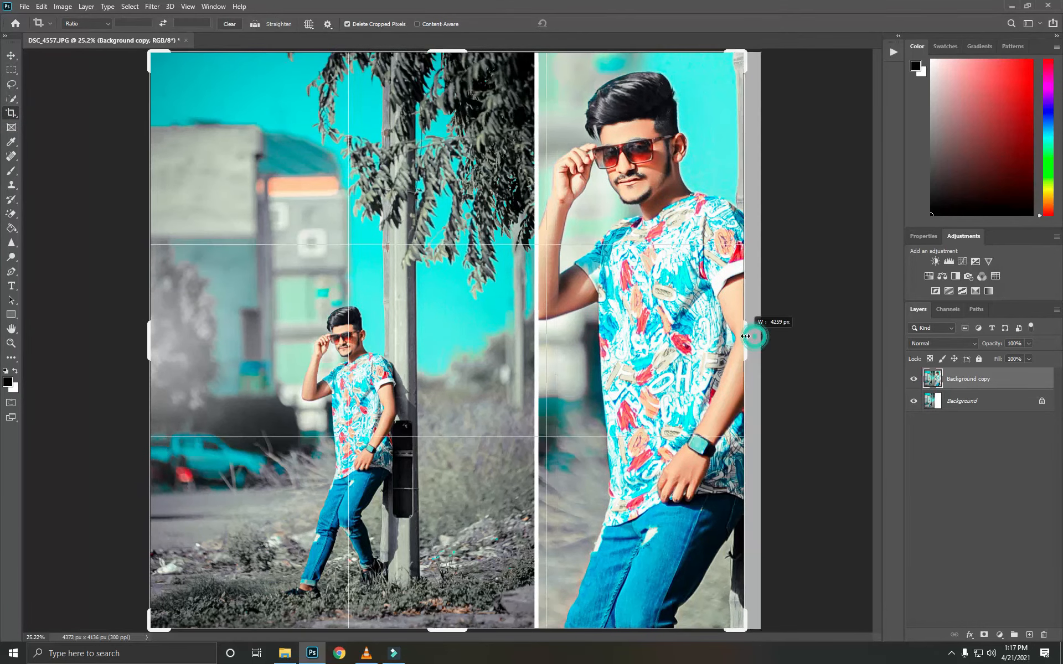
click(11, 56)
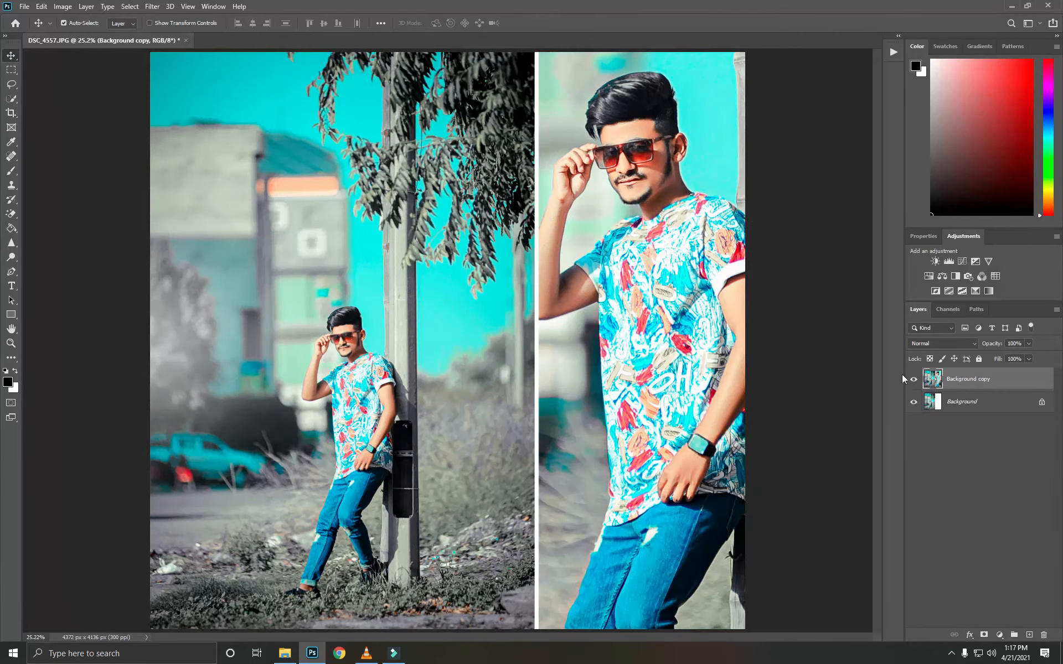
Step: Merge the two-panel composite into the background and duplicate it as a new layer
right_click(966, 407)
click(978, 502)
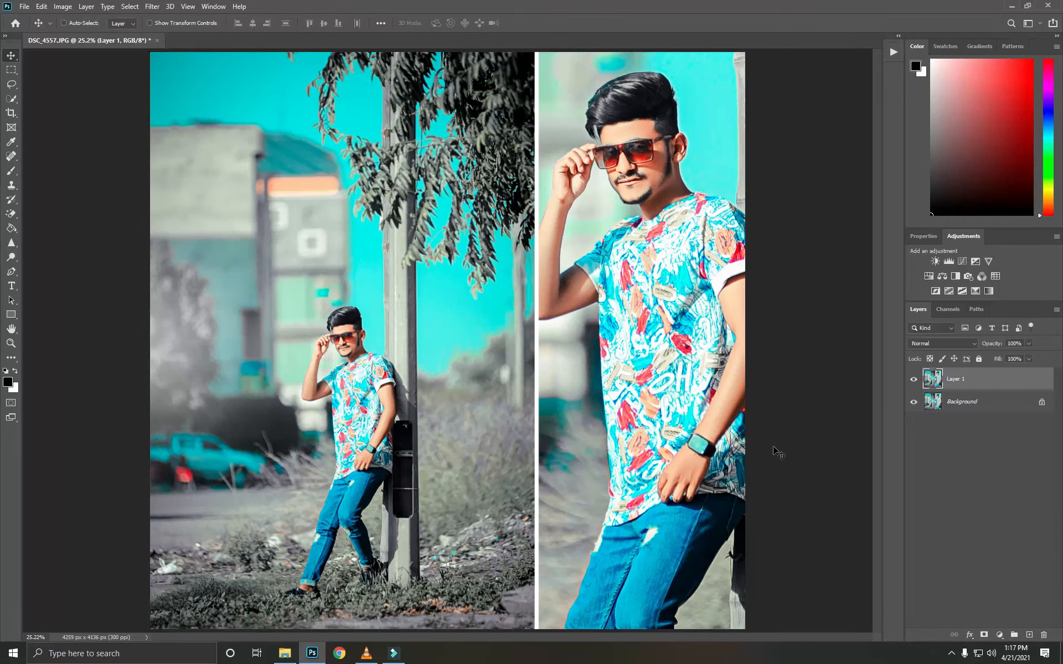
Step: Switch to File Explorer, find the "Fantastic" lettering image in the "text new" folder, and open it in Photoshop through Camera Raw
click(284, 653)
click(42, 326)
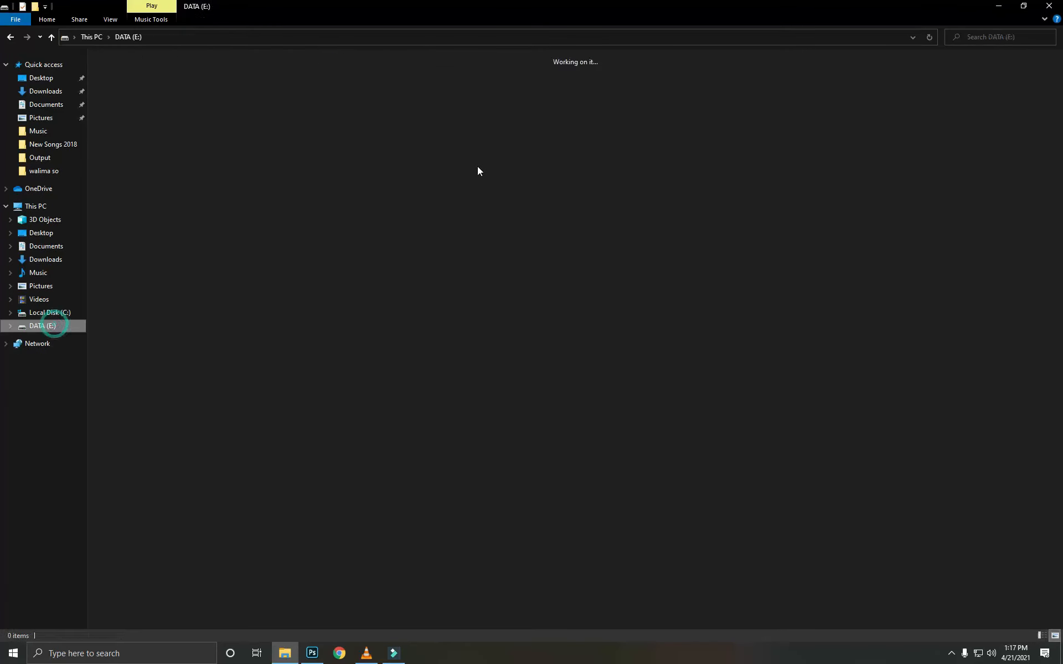
double_click(587, 97)
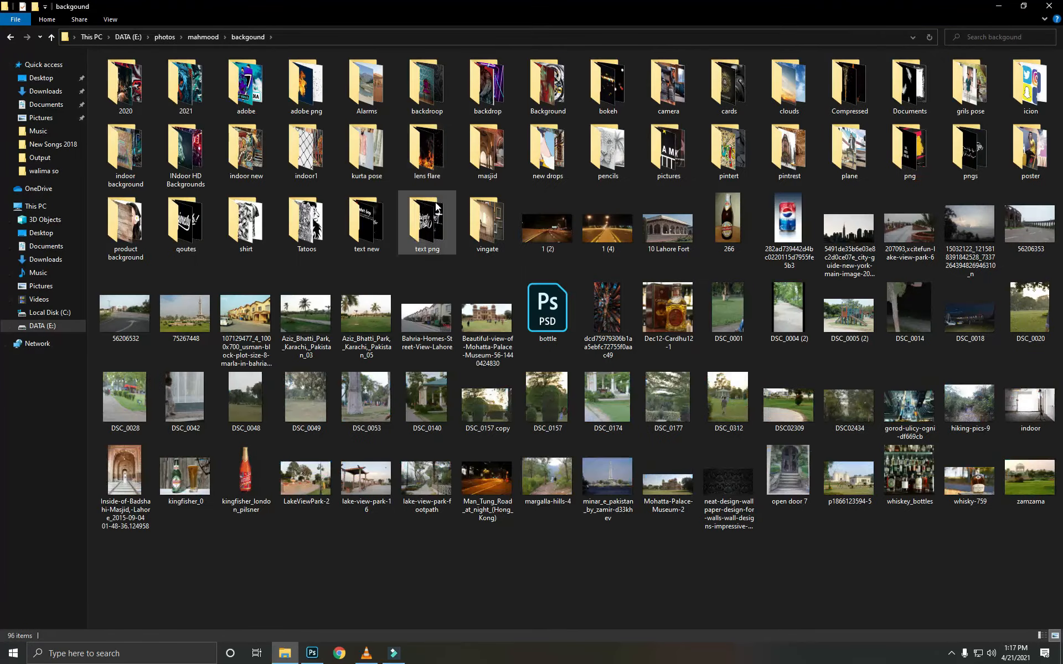
double_click(362, 222)
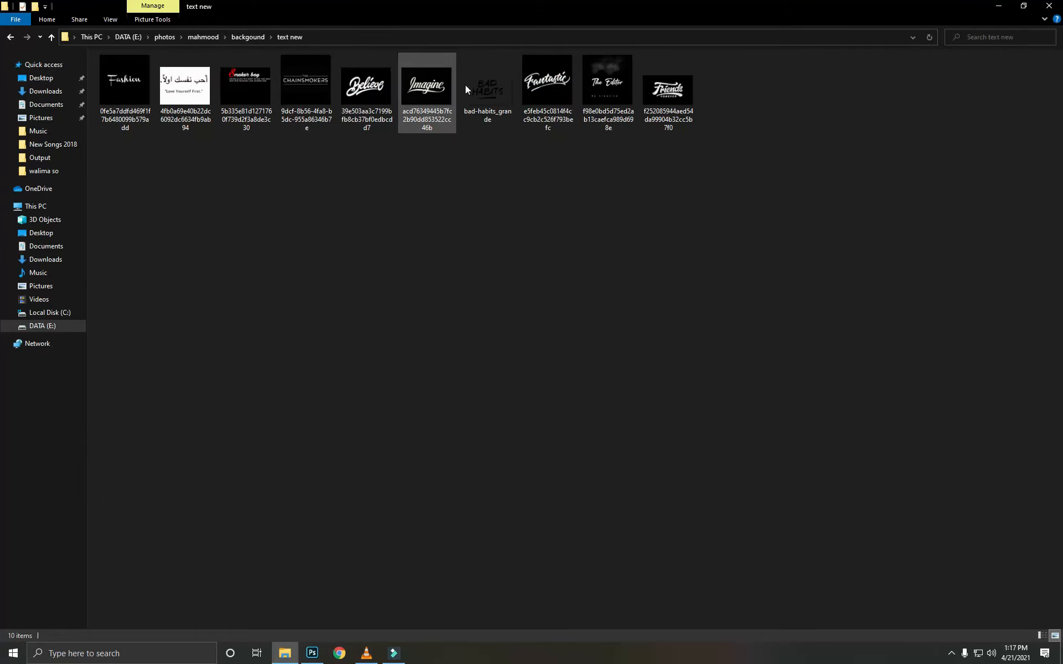
click(556, 89)
drag(556, 90, 541, 36)
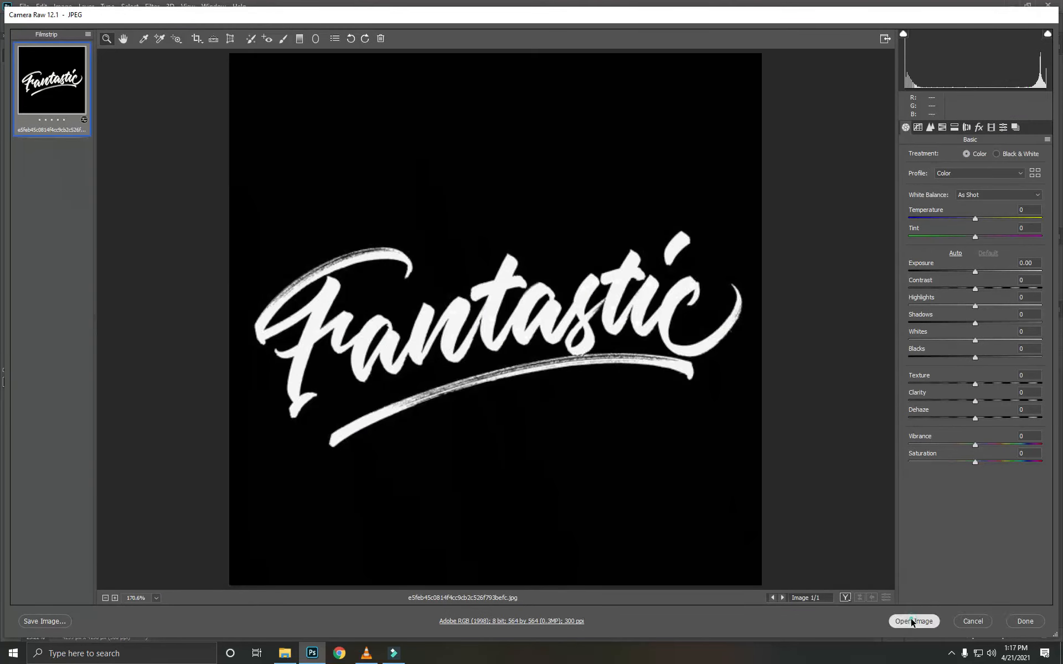
click(912, 621)
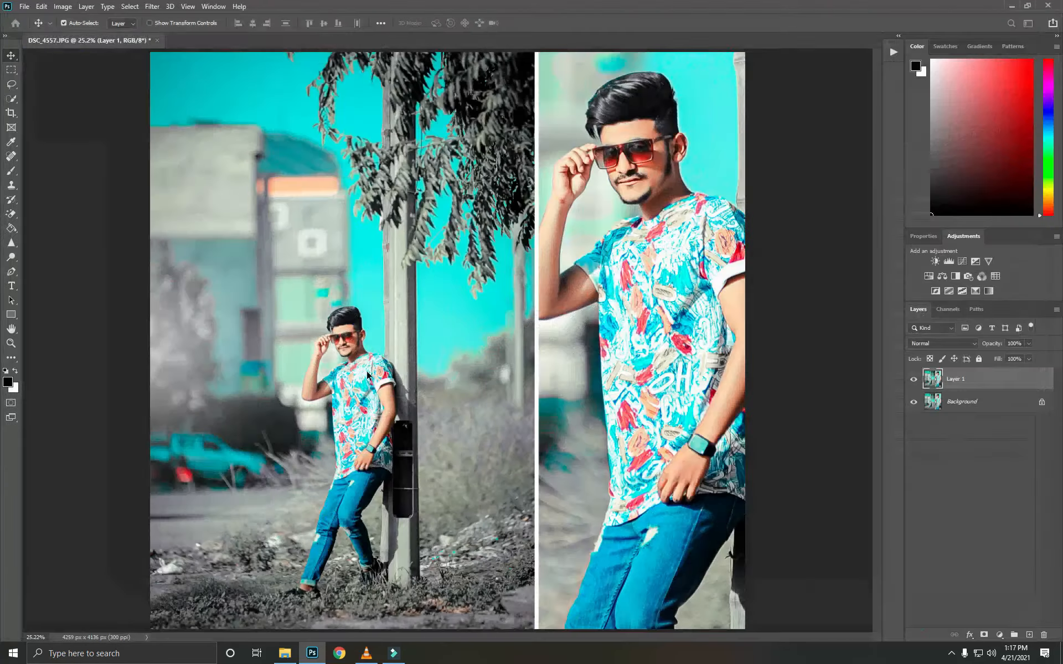
Step: Place the "Fantastic" lettering in the composite, rotate it -90°, scale it to 273.61% and position it left of the full-length man
drag(498, 344, 266, 211)
key(ctrl+t)
drag(313, 312, 218, 438)
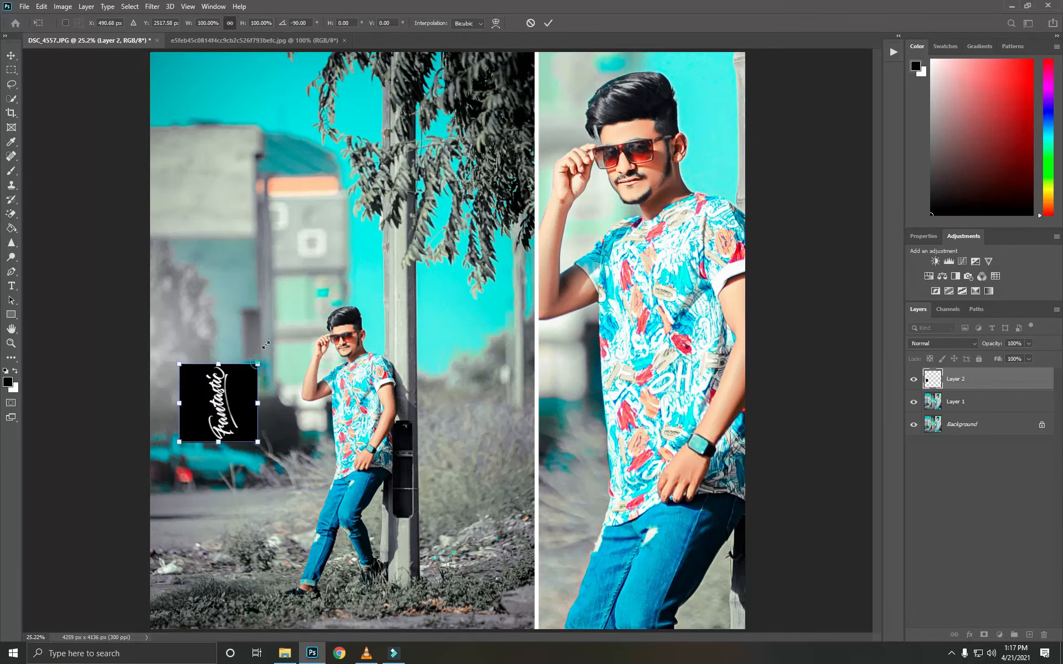
drag(266, 344, 400, 209)
drag(326, 355, 265, 370)
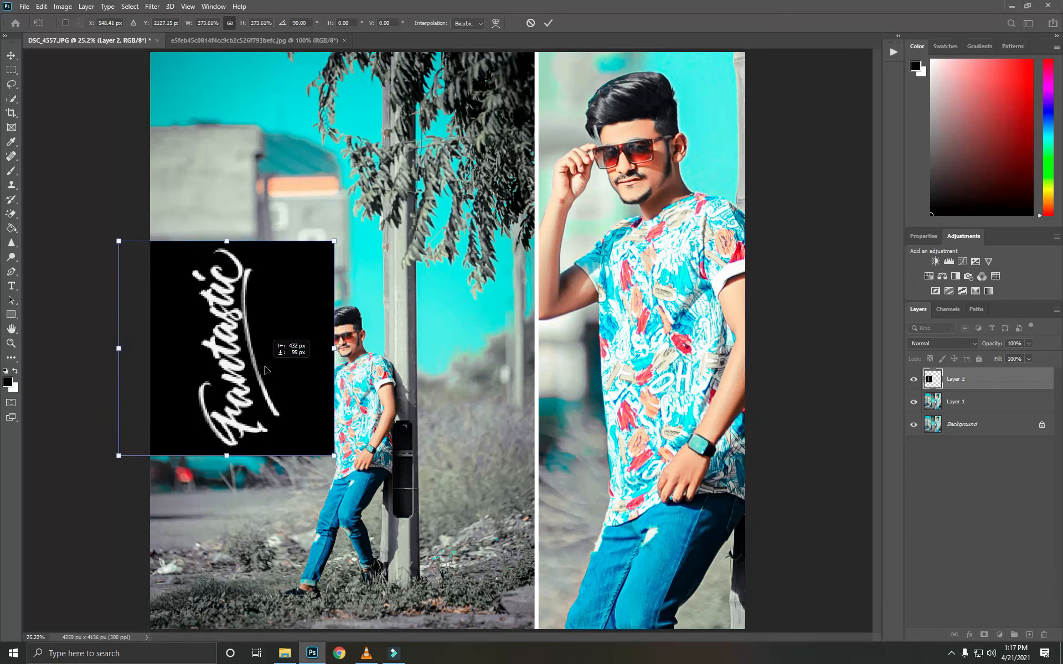
click(14, 52)
Step: Blend the "Fantastic" lettering layer with Lighten and move it straight down, beside the full-length man's torso and legs
click(926, 344)
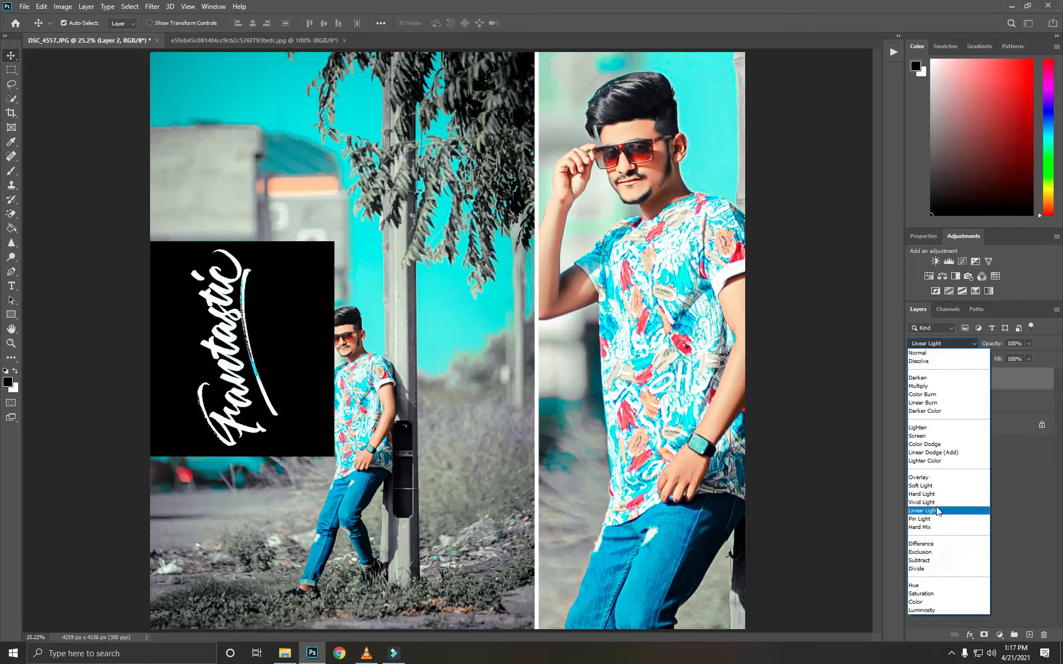
click(920, 427)
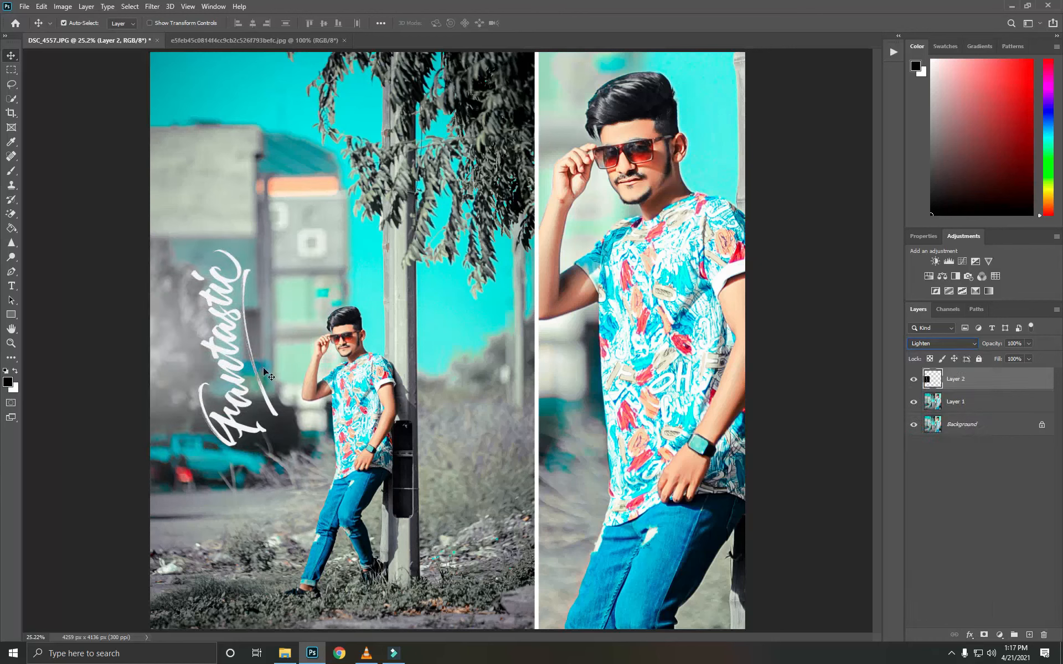
drag(239, 369, 238, 440)
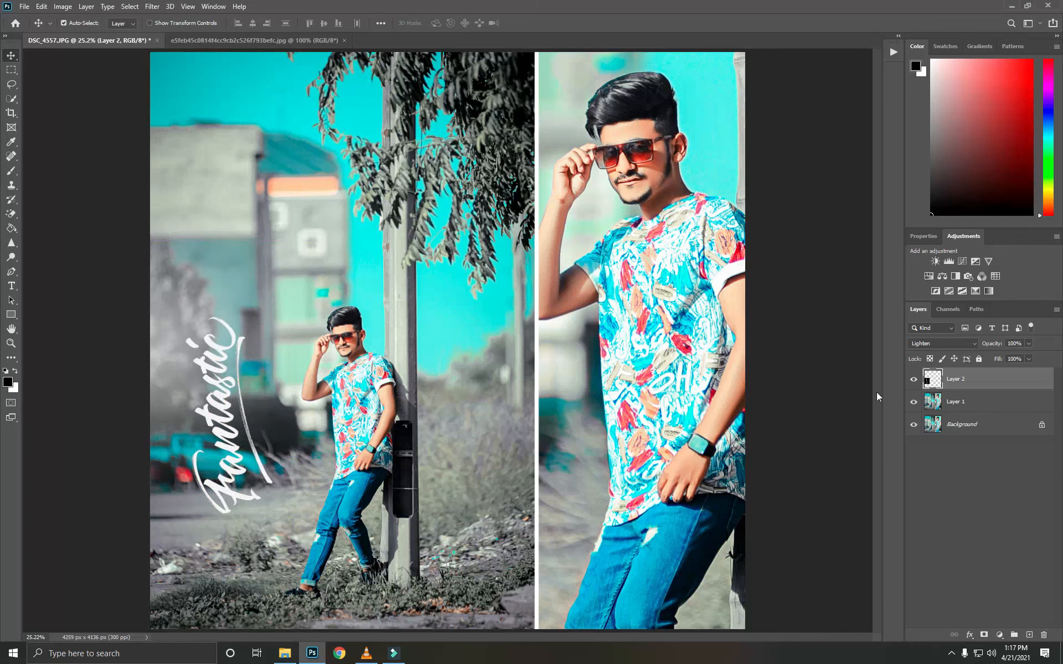
Step: Flatten all layers into the background and duplicate it as a new layer
right_click(1015, 432)
click(990, 520)
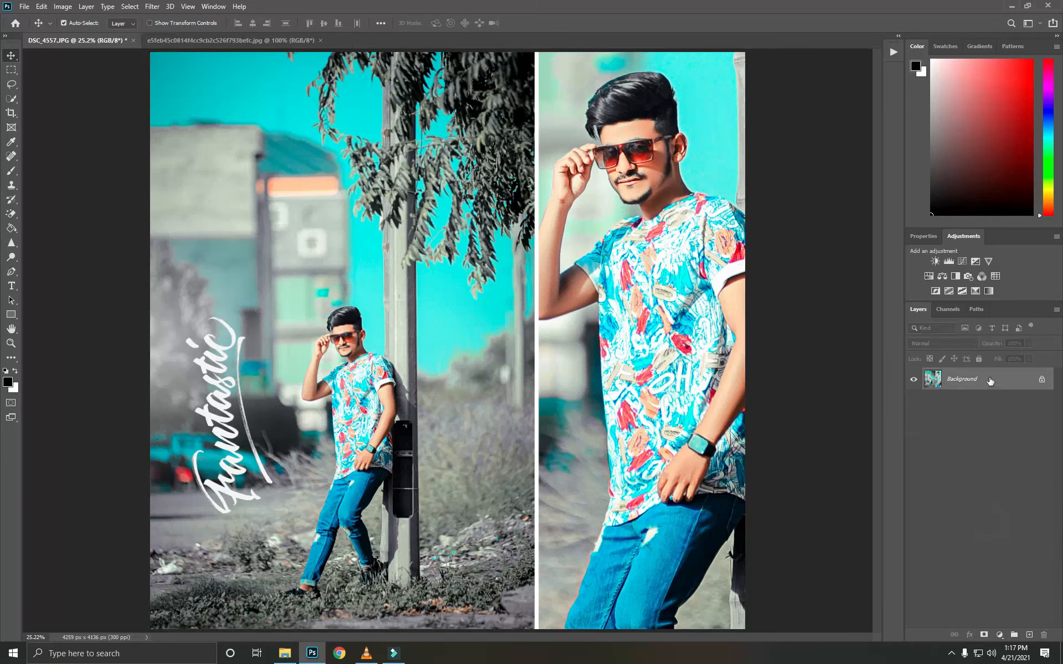
drag(988, 379, 1030, 624)
Step: Apply Levels to the duplicate layer with the black input at 15 and slightly brighter midtones, and flatten the image
click(62, 6)
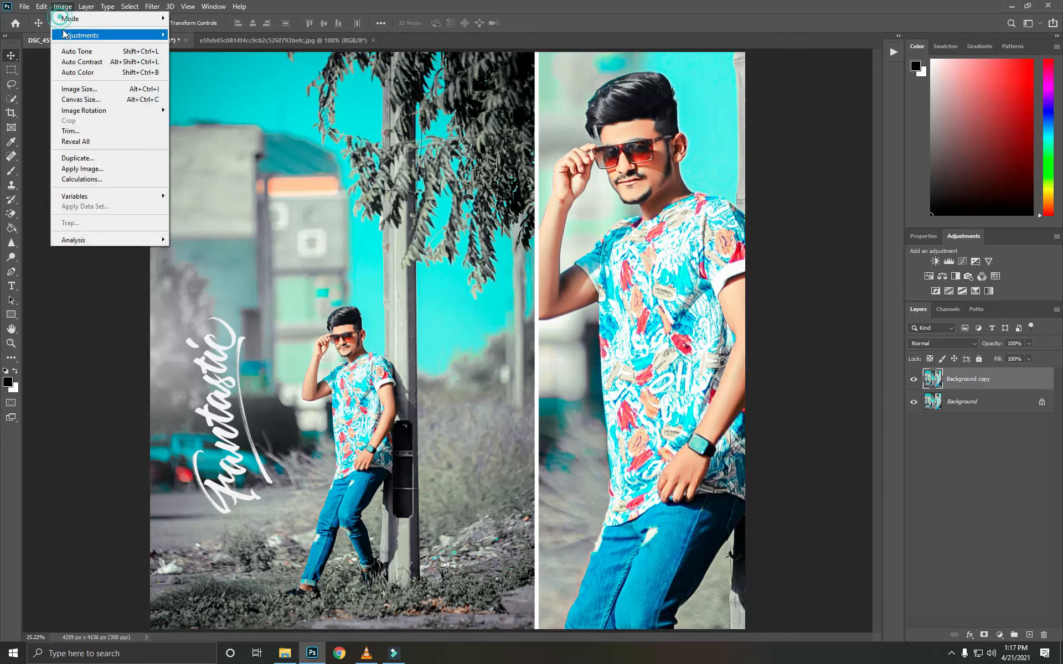
mouse_move(89, 36)
click(188, 45)
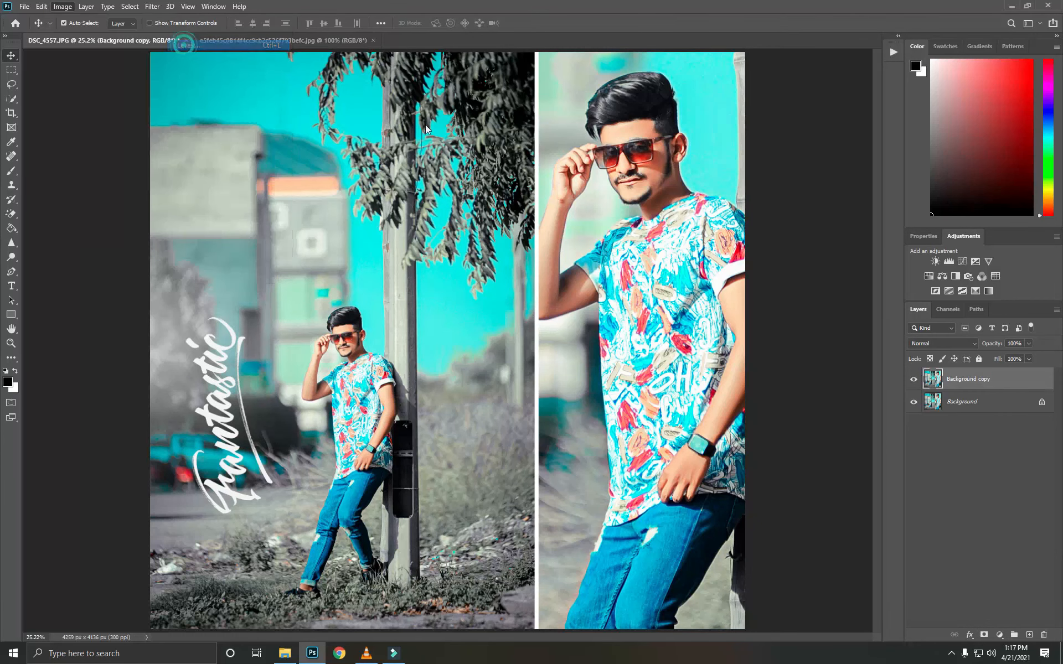
drag(640, 93, 799, 74)
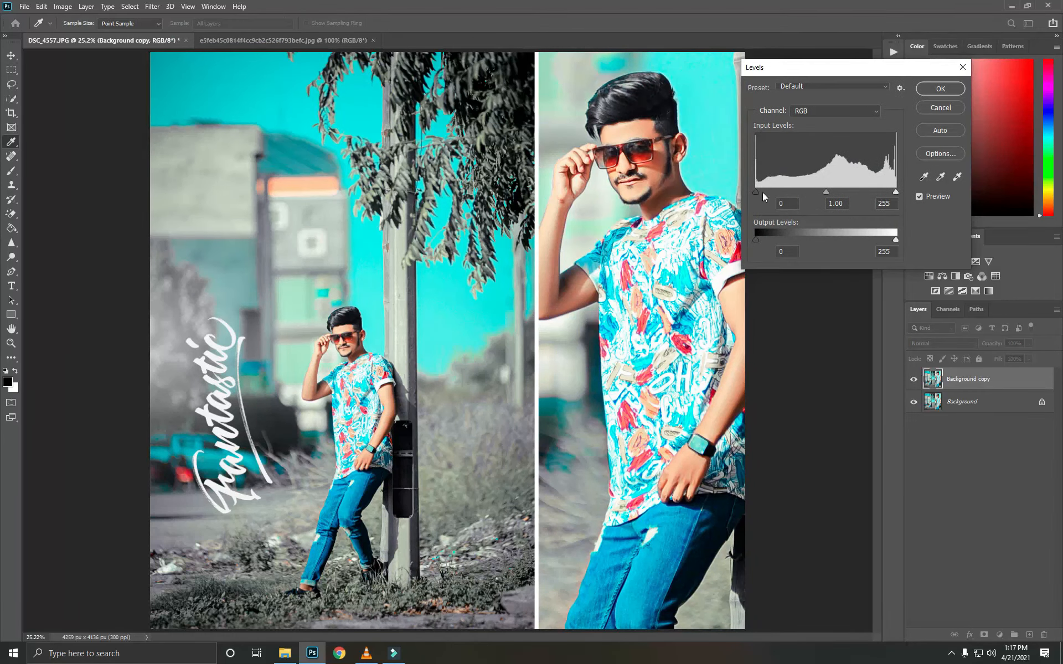
drag(757, 191, 763, 194)
drag(830, 191, 824, 192)
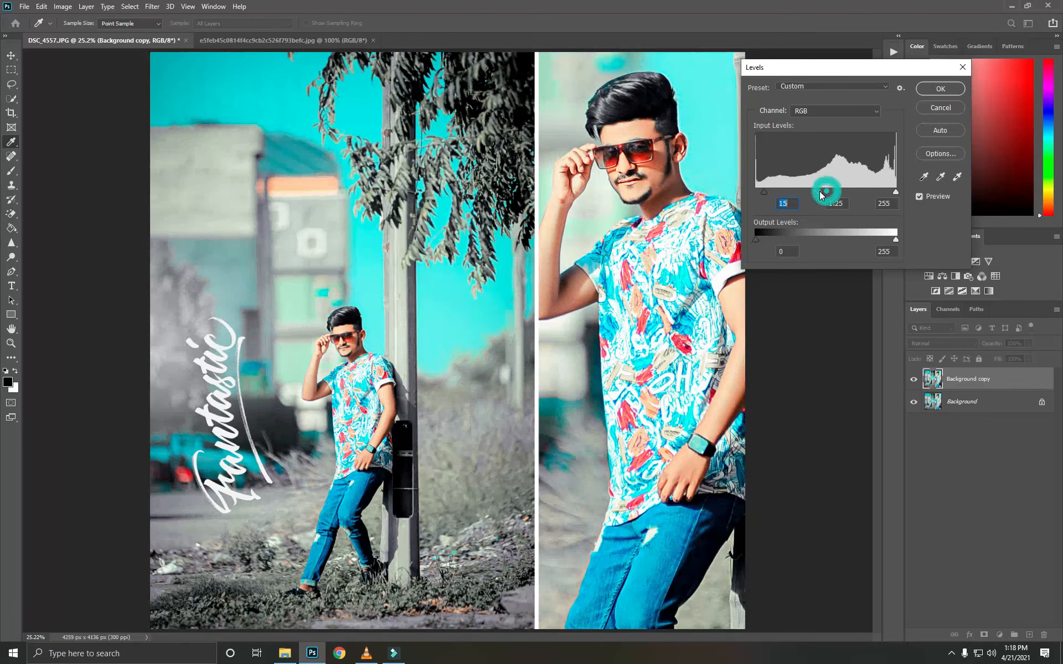
click(940, 88)
right_click(990, 401)
click(985, 492)
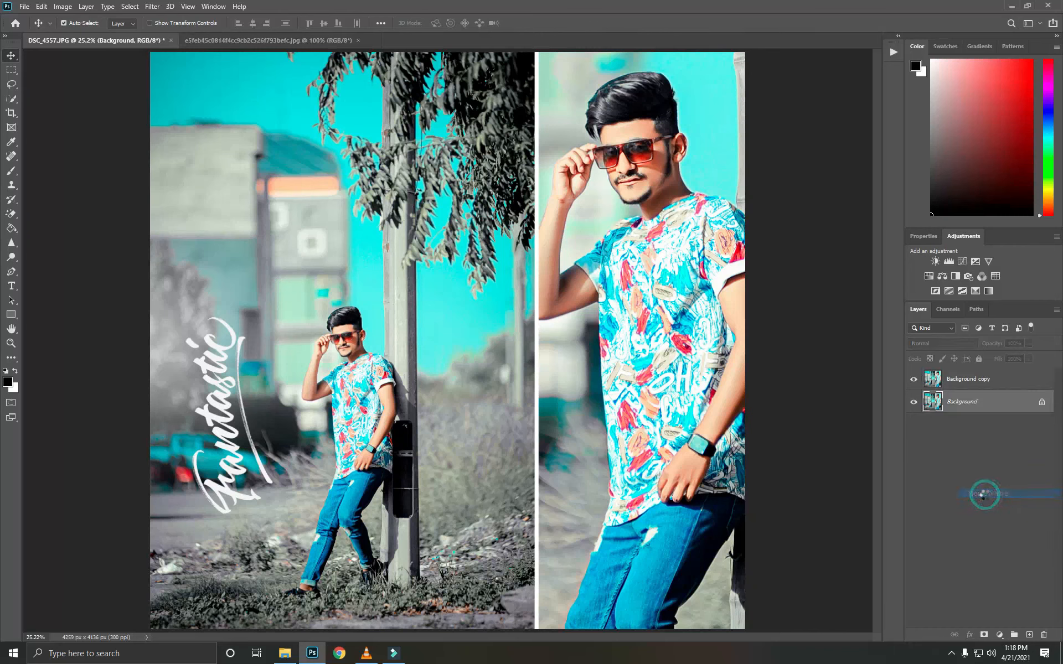